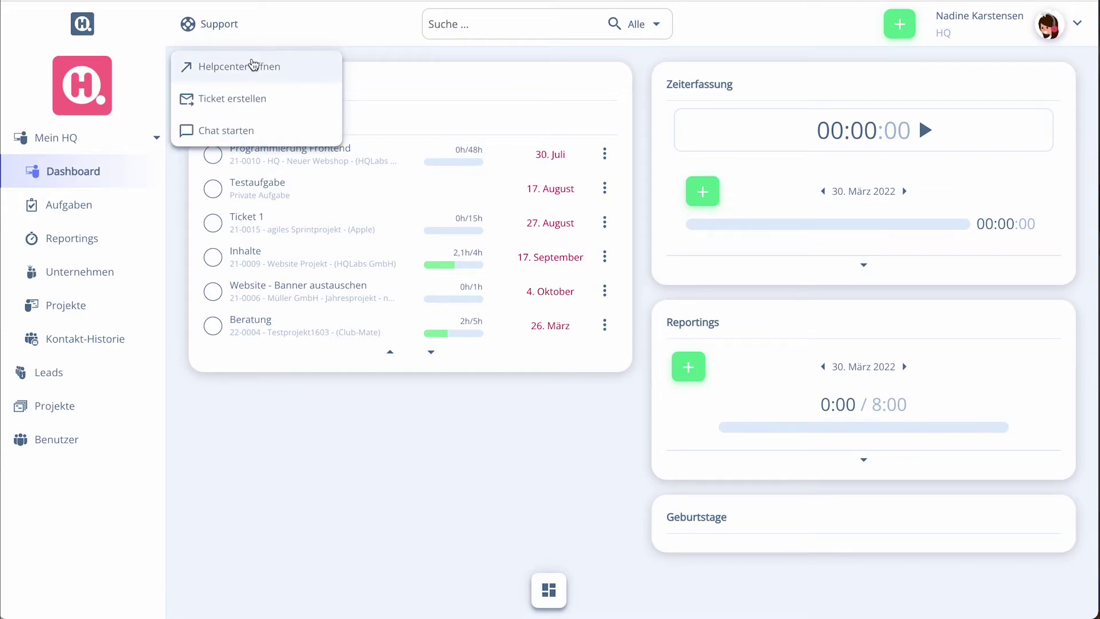
# Close the Support menu, preview the global search categories, then open your own profile
pyautogui.click(315, 36)
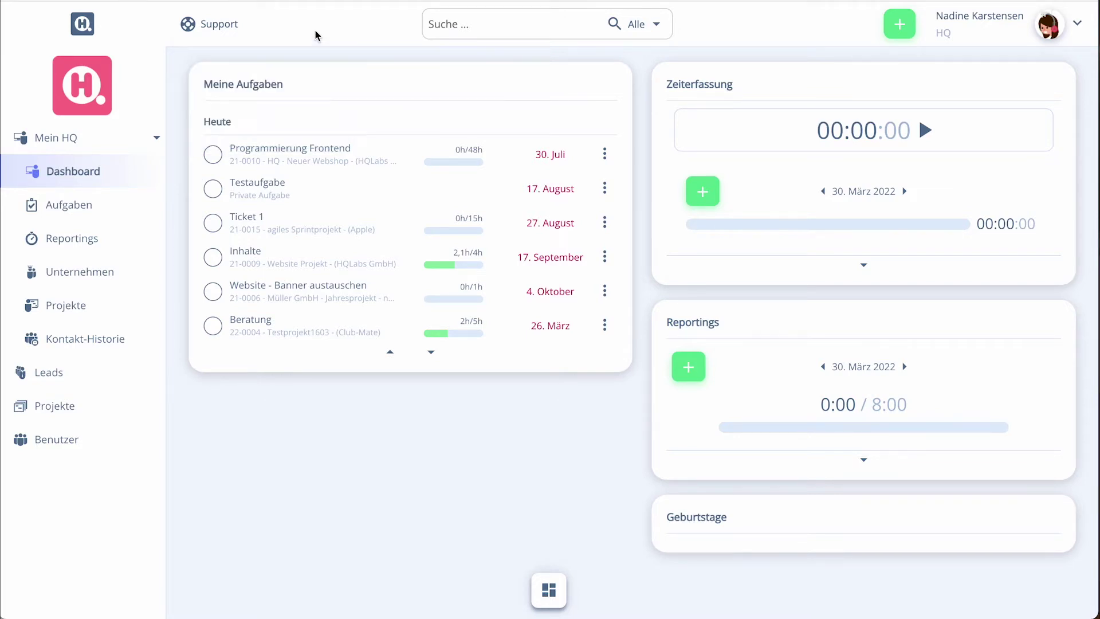
pyautogui.click(450, 19)
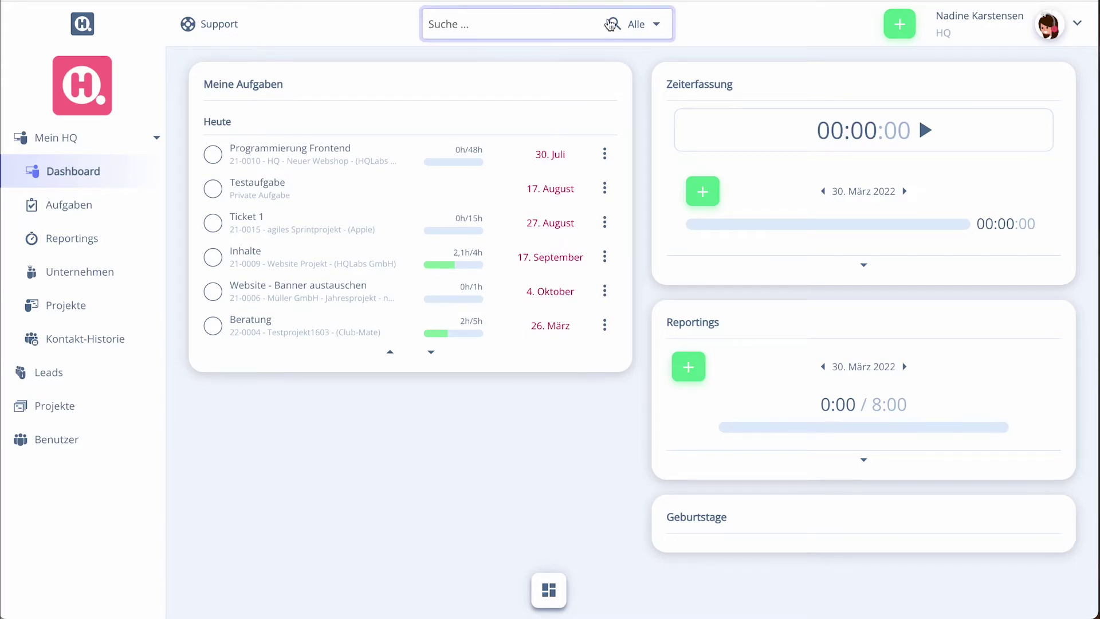
pyautogui.click(658, 25)
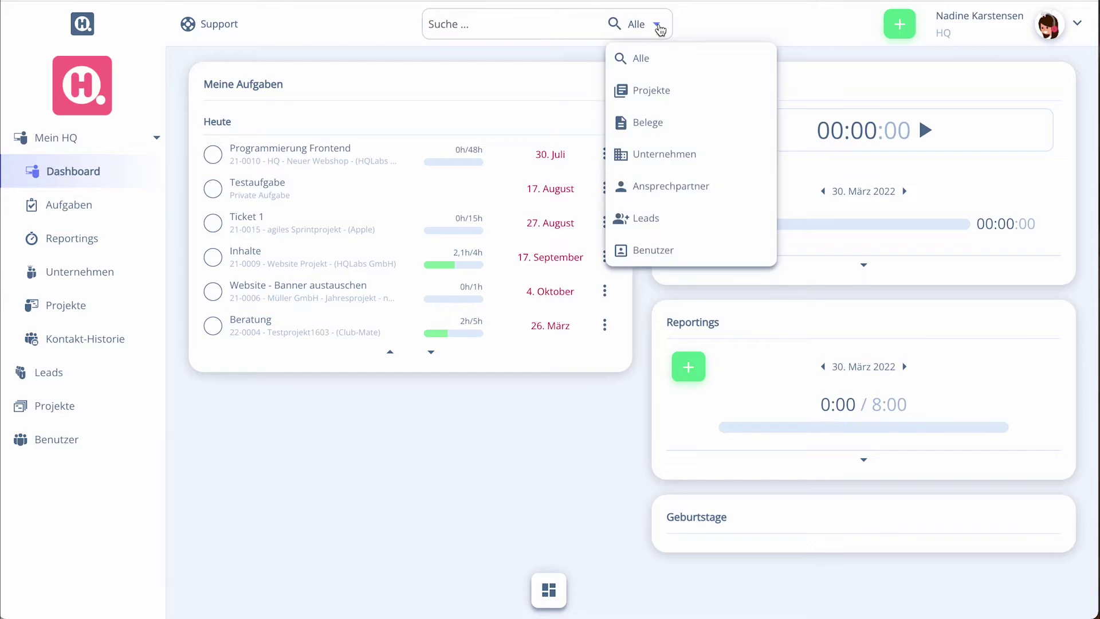
pyautogui.click(724, 24)
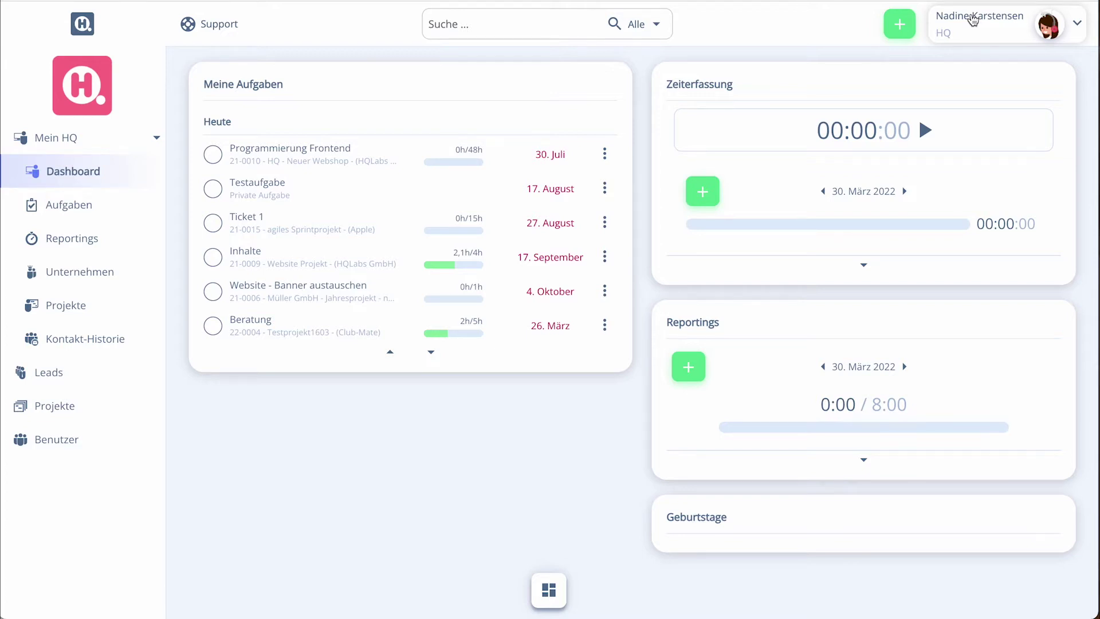
pyautogui.click(972, 18)
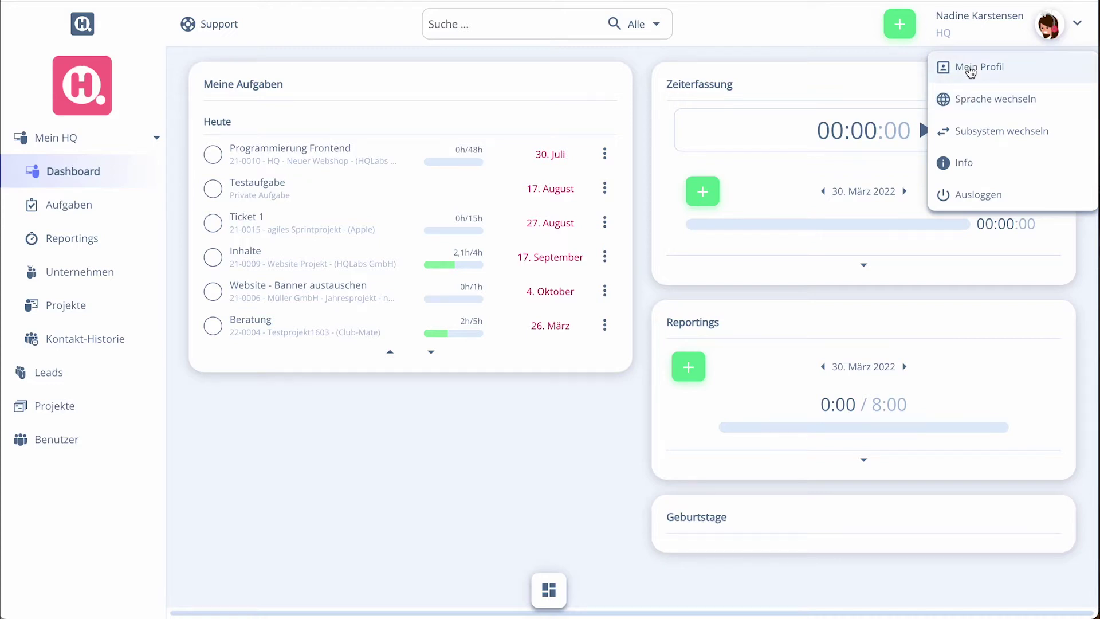
pyautogui.click(970, 69)
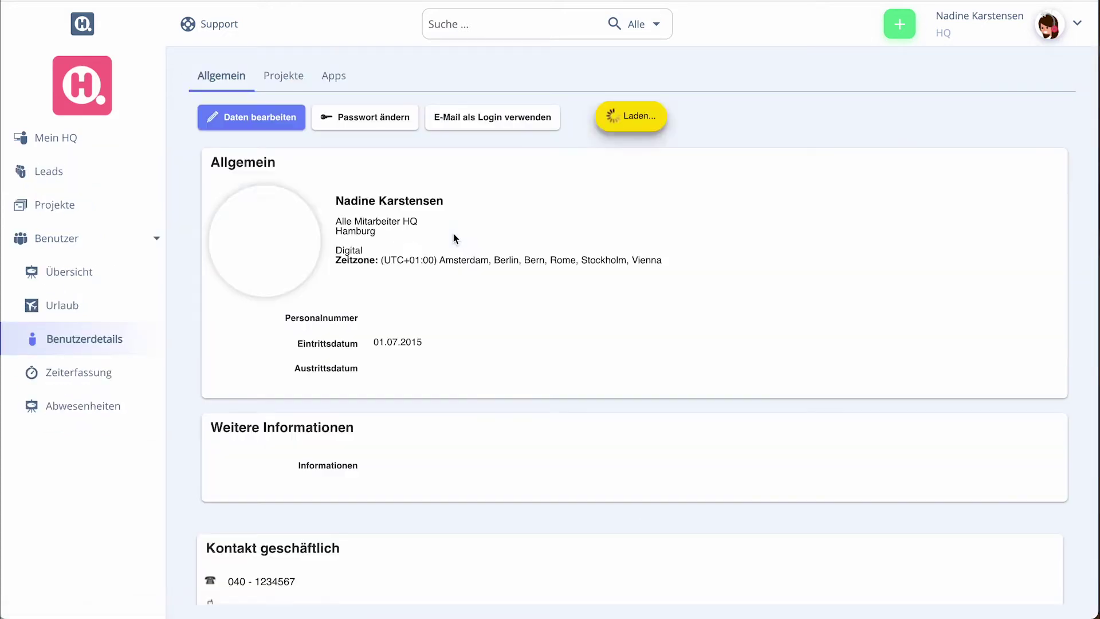
# Scroll through your profile details, then put the dashboard into widget-rearranging mode
pyautogui.scroll(-6, 403, 232)
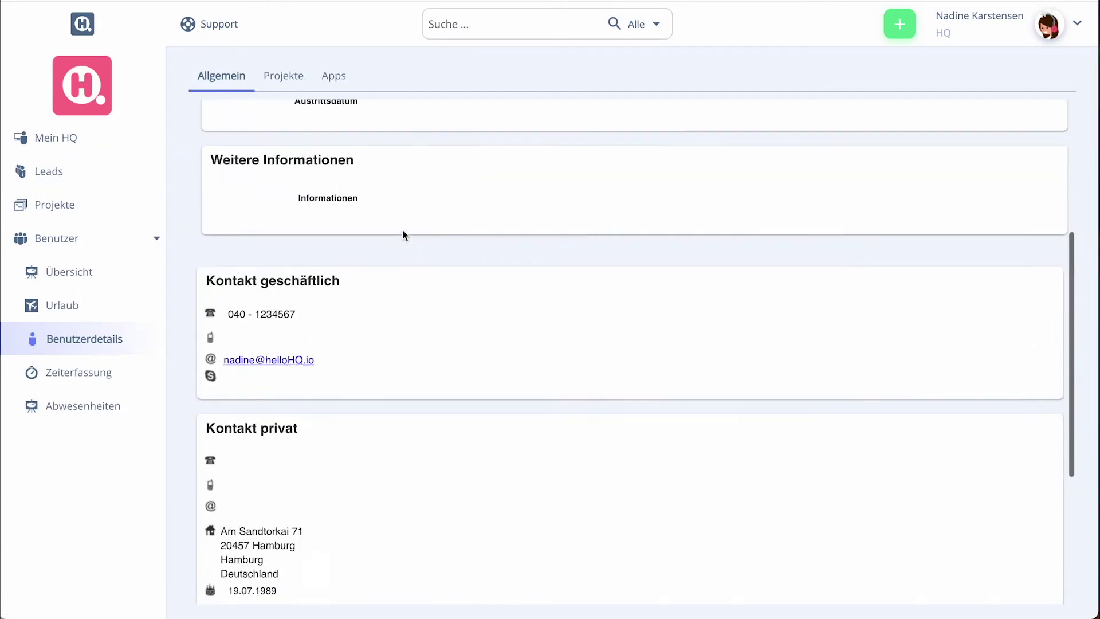
pyautogui.scroll(6, 403, 230)
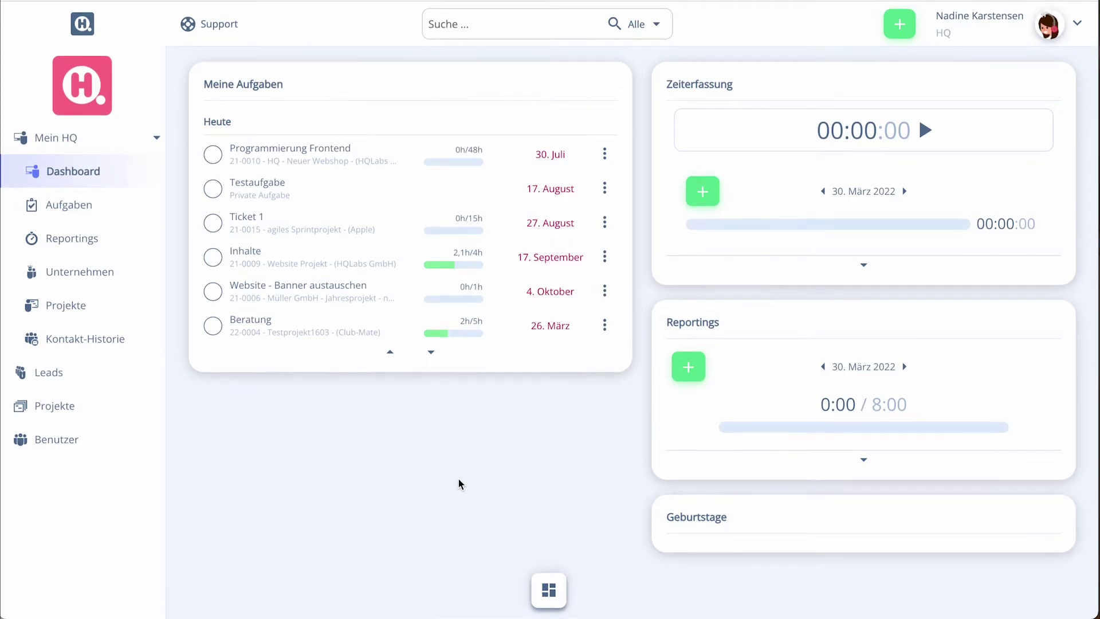
pyautogui.click(542, 583)
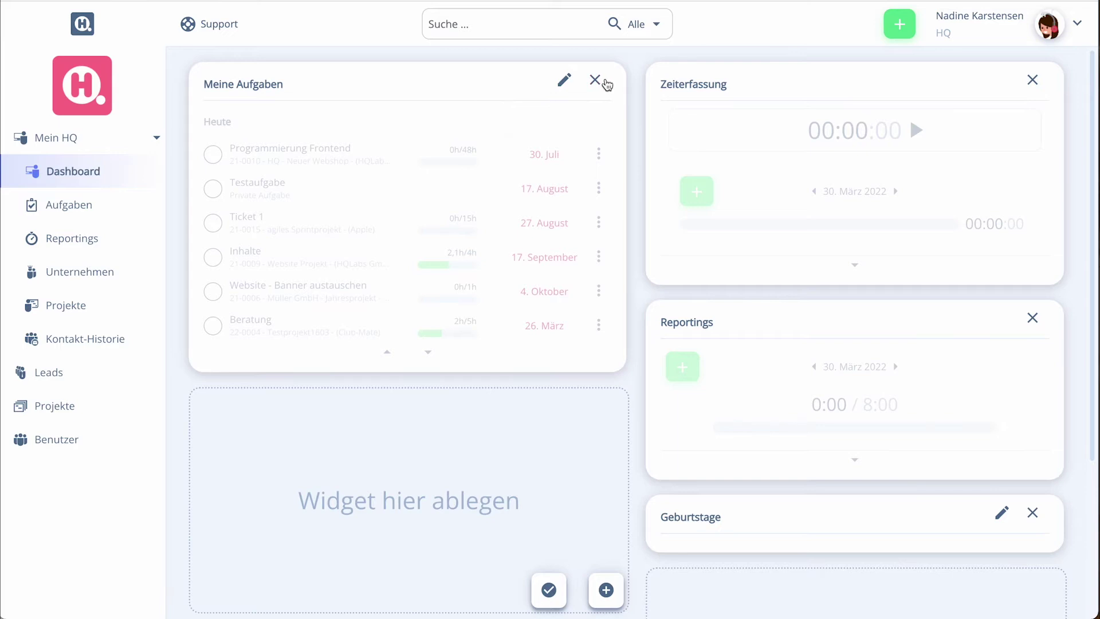
pyautogui.click(606, 591)
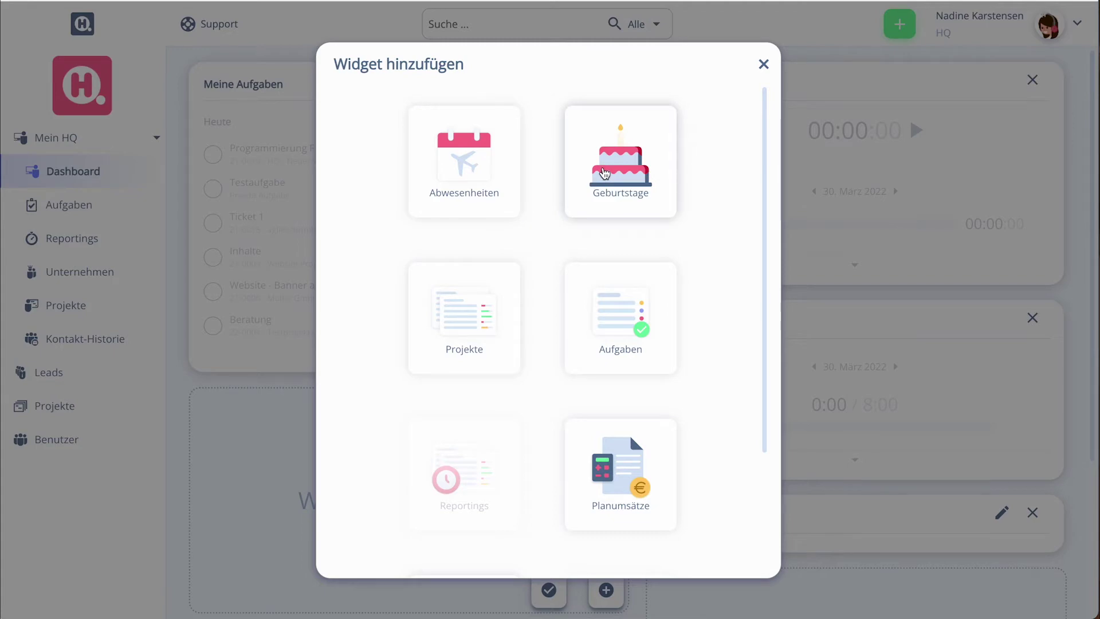
pyautogui.click(605, 172)
pyautogui.doubleClick(447, 287)
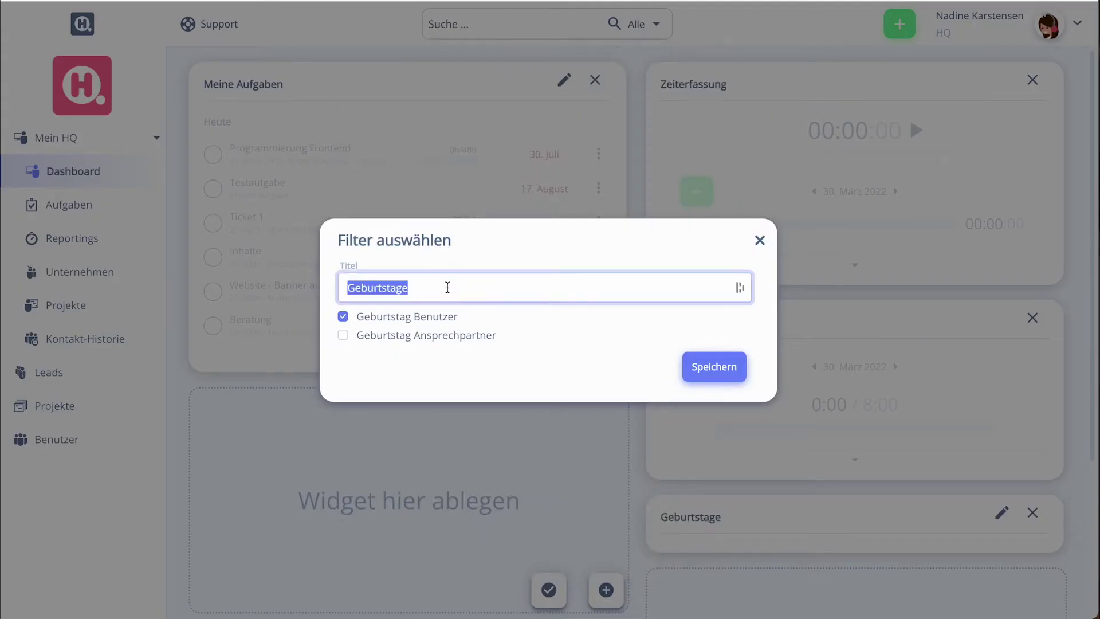
pyautogui.click(448, 287)
pyautogui.write('Ansprechpartner')
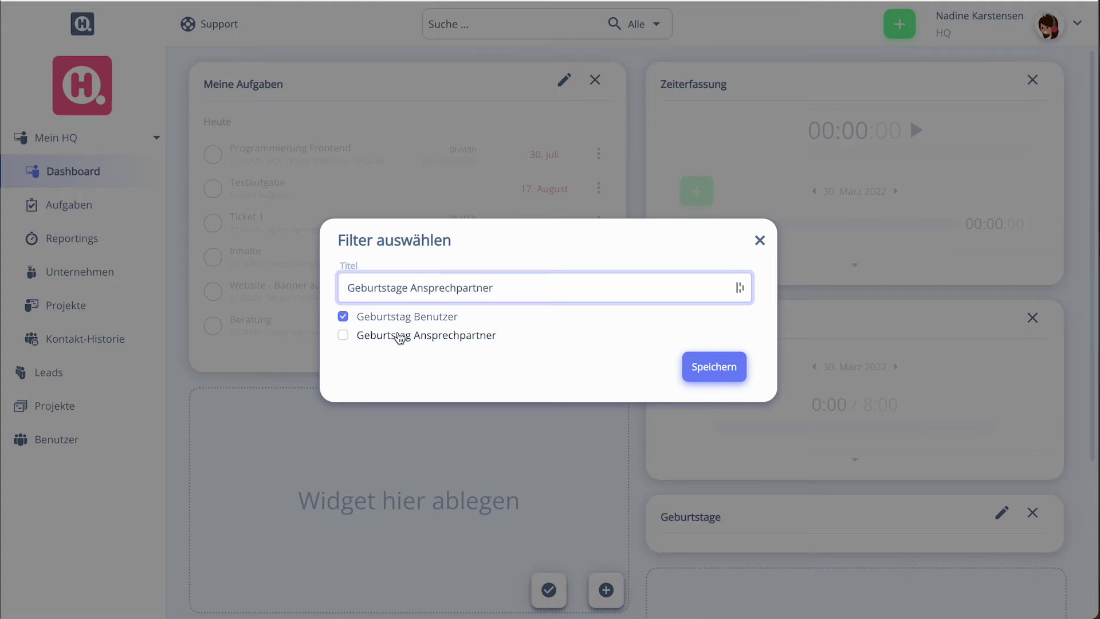
pyautogui.click(400, 336)
pyautogui.click(708, 366)
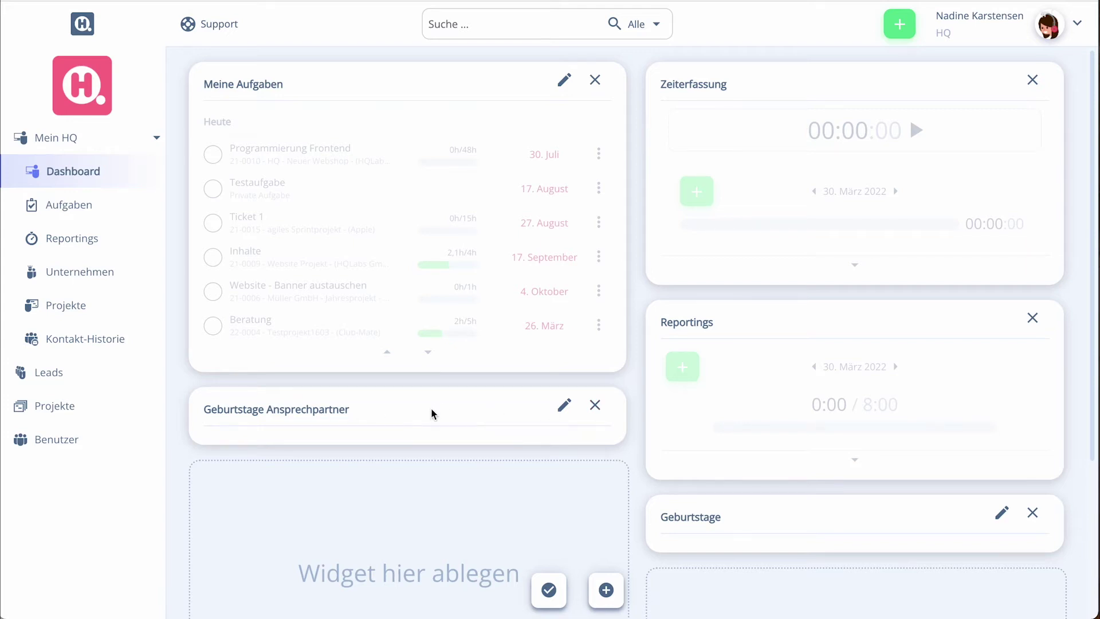
pyautogui.click(595, 405)
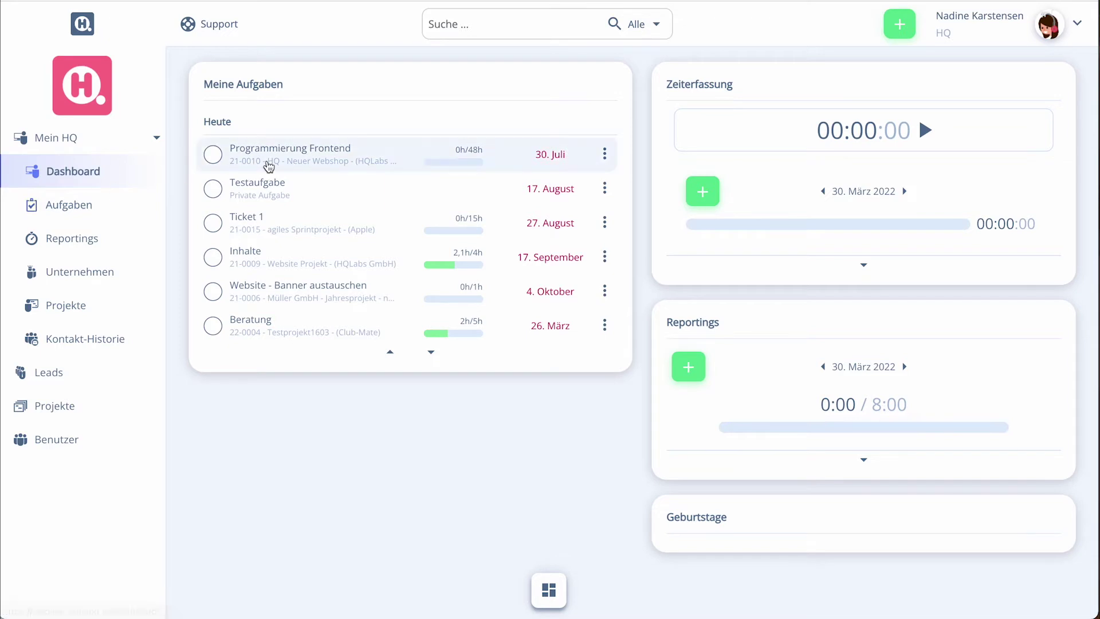
# In Aufgaben, toggle Fertige Aufgaben anzeigen on and off, then open Programmierung Frontend
pyautogui.click(70, 205)
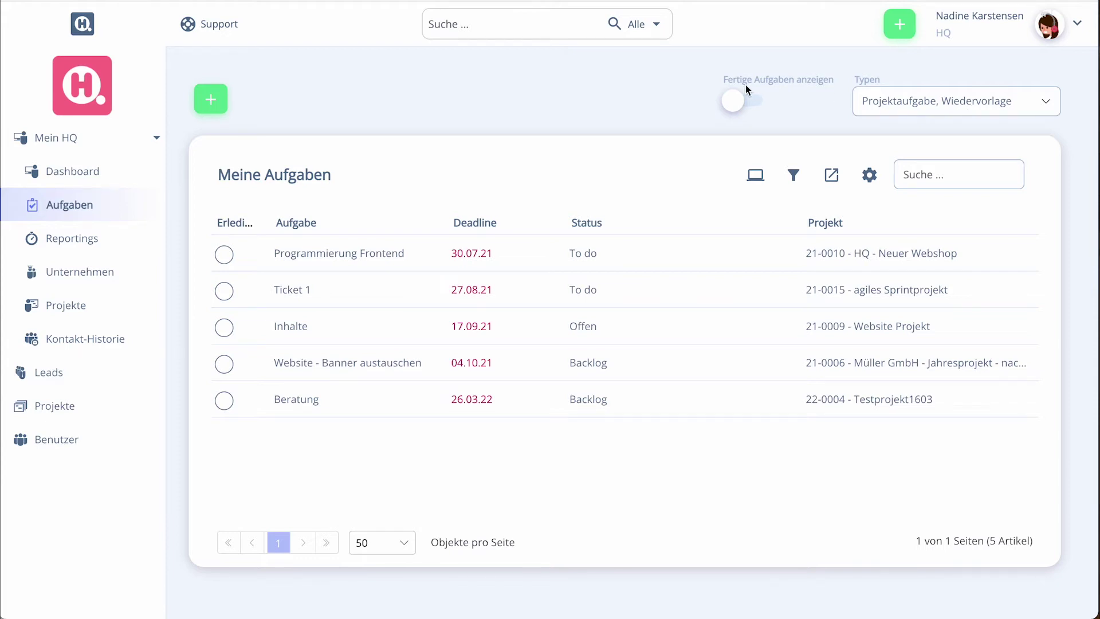
pyautogui.click(739, 101)
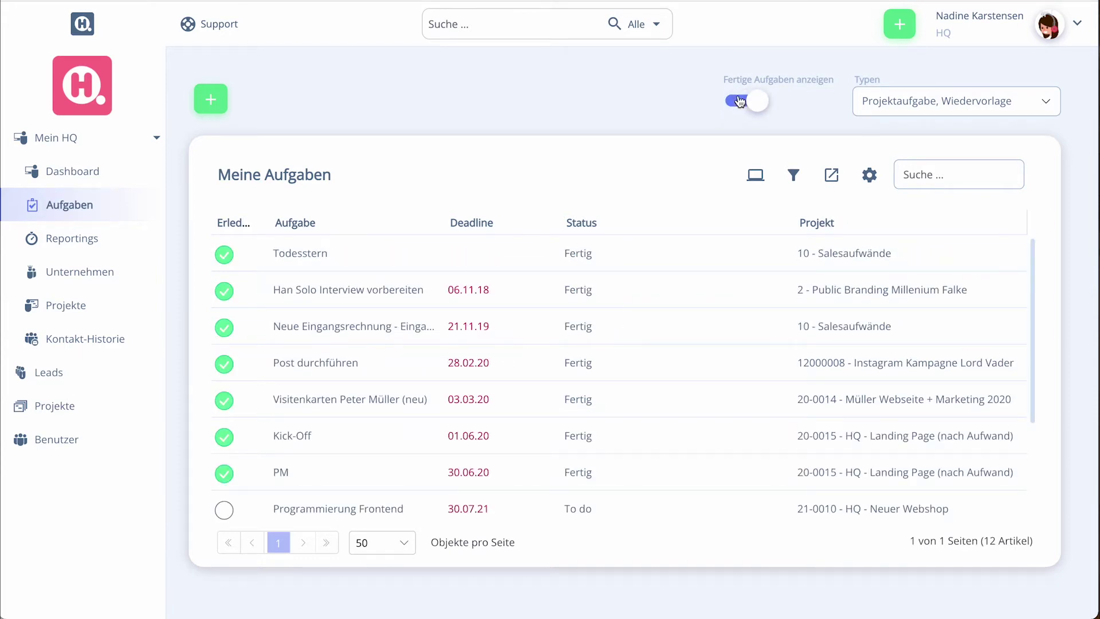
pyautogui.click(739, 101)
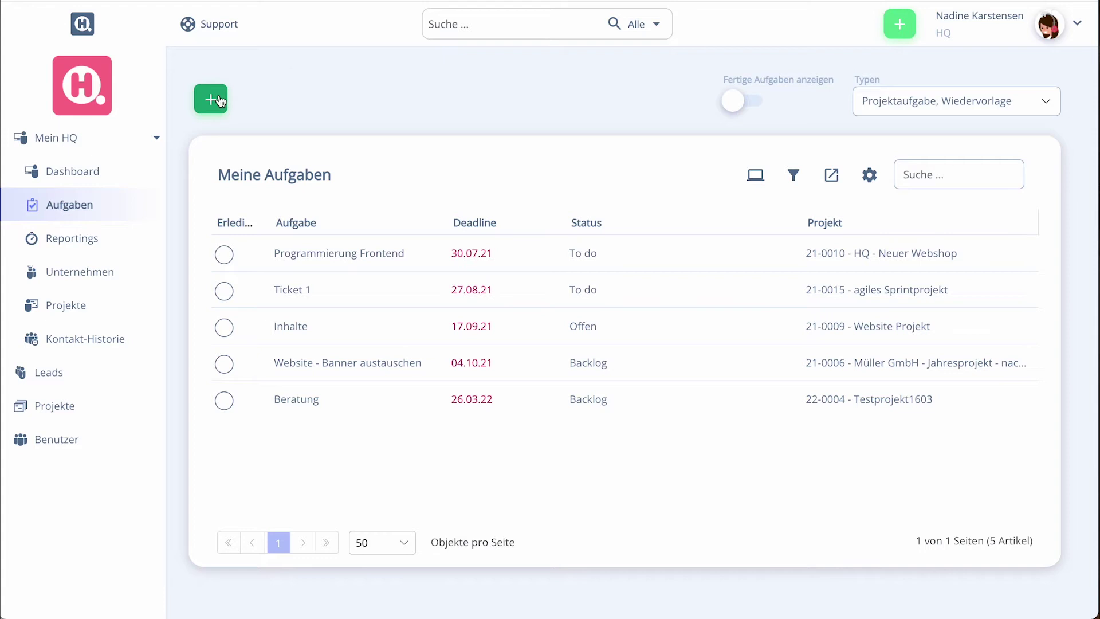
pyautogui.click(369, 272)
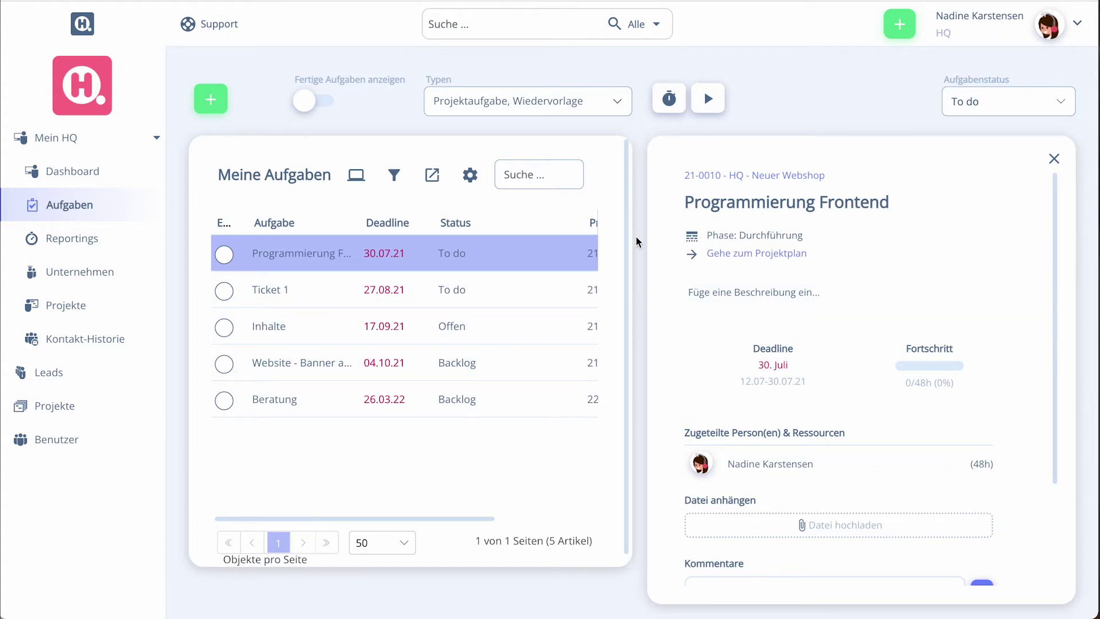
# Scroll through the Programmierung Frontend task details, then open the Reportings overview
pyautogui.scroll(-1, 732, 250)
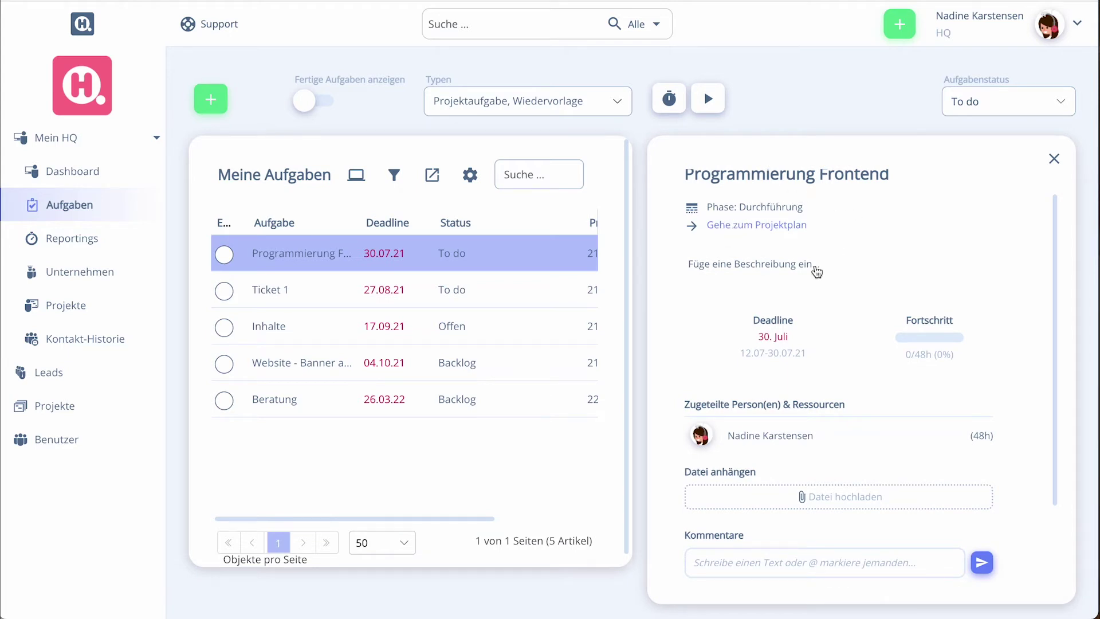
pyautogui.scroll(-1, 811, 280)
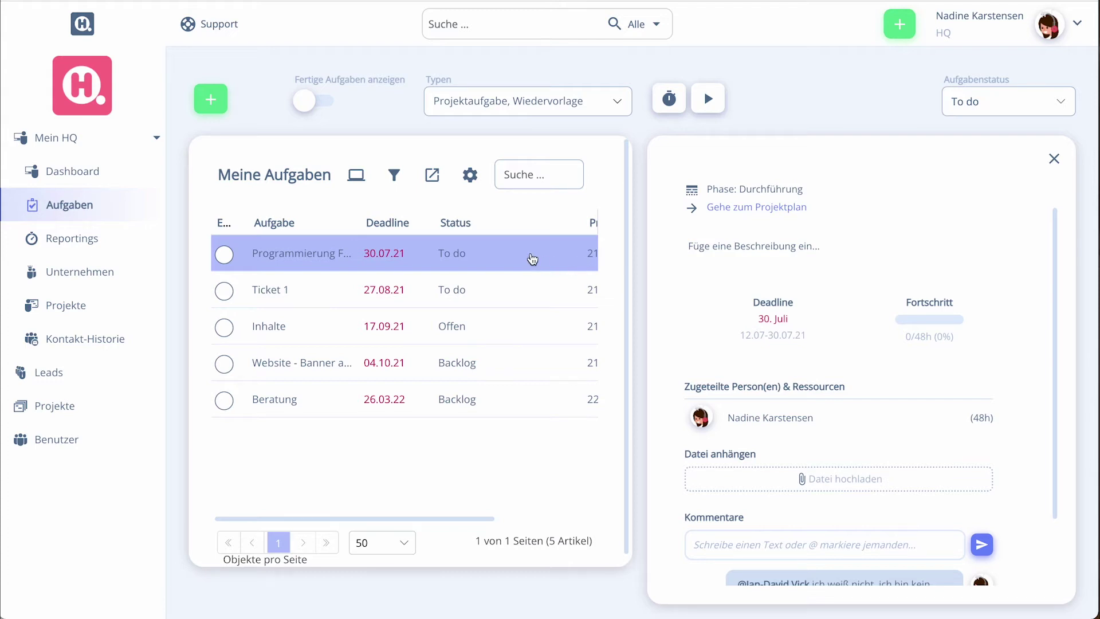
pyautogui.scroll(-2, 816, 286)
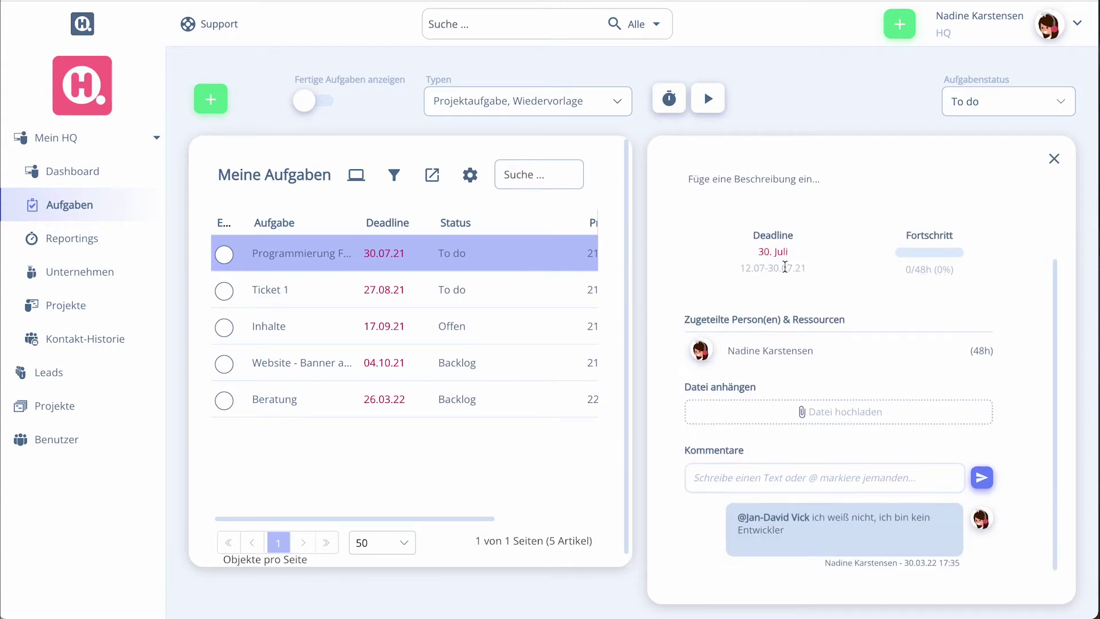
pyautogui.scroll(-1, 736, 299)
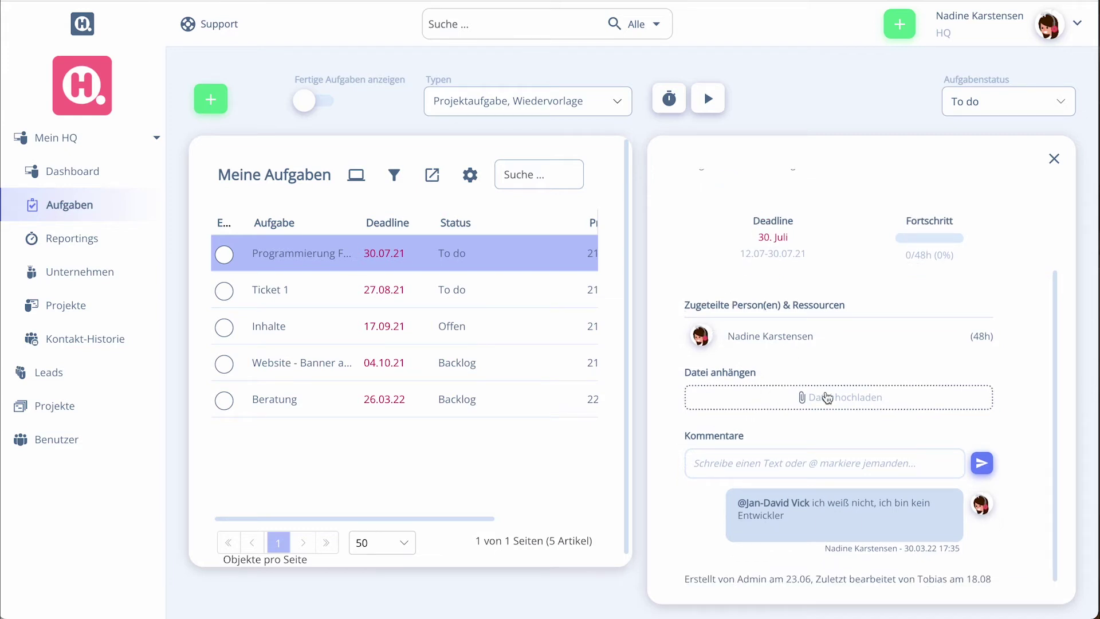
pyautogui.scroll(1, 802, 493)
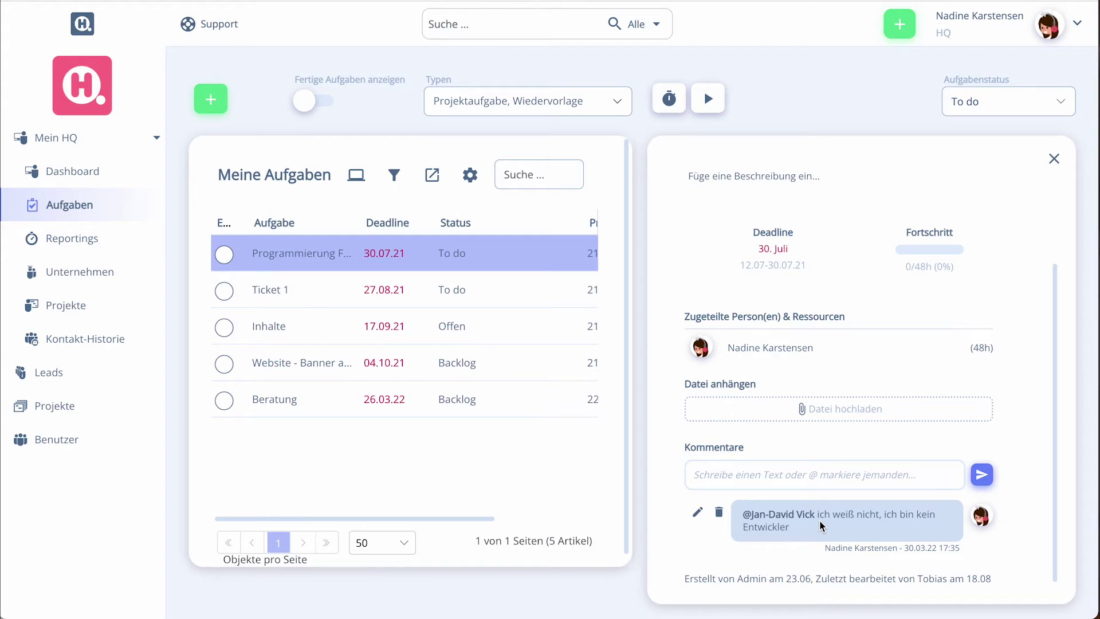
pyautogui.scroll(-1, 823, 527)
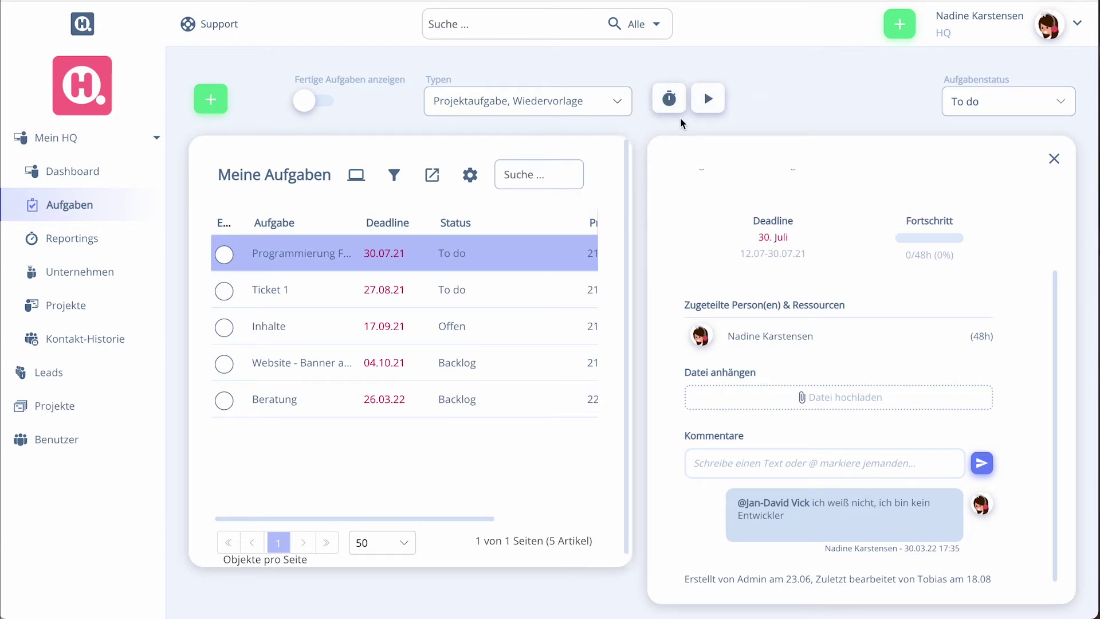
pyautogui.click(75, 237)
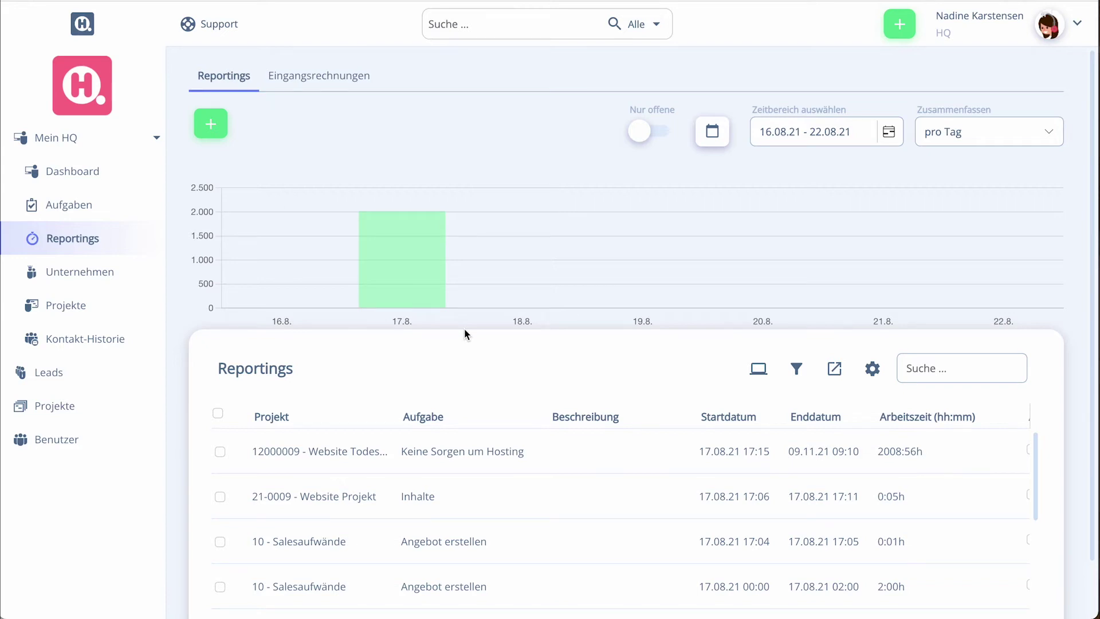
# Set the Reportings time range to Diese Woche (28.03.22 – 03.04.22)
pyautogui.scroll(-1, 464, 332)
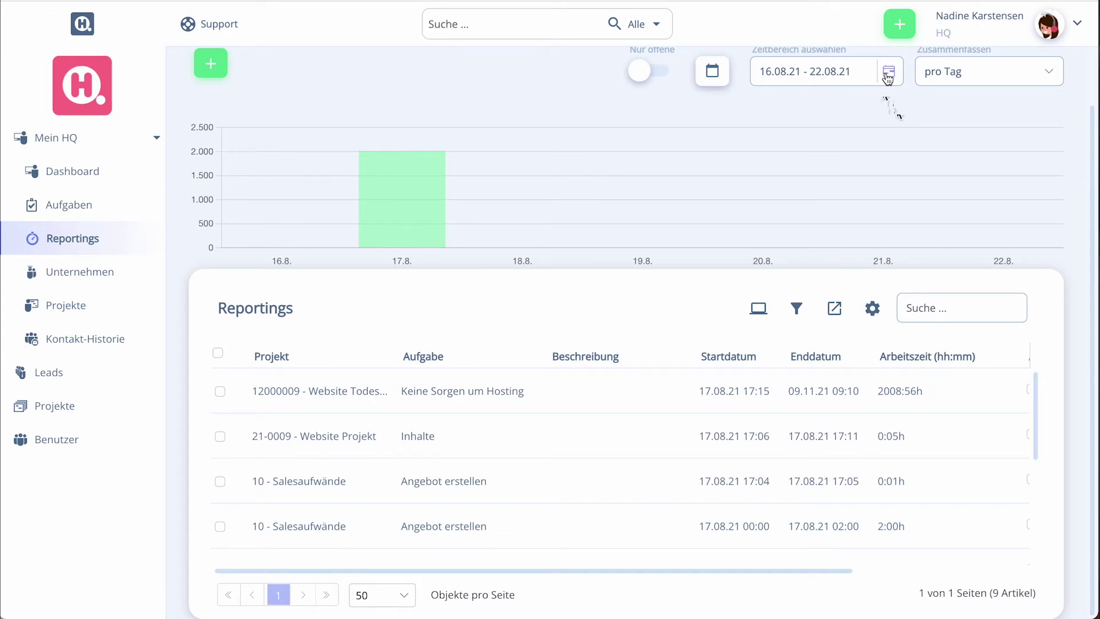
pyautogui.click(724, 73)
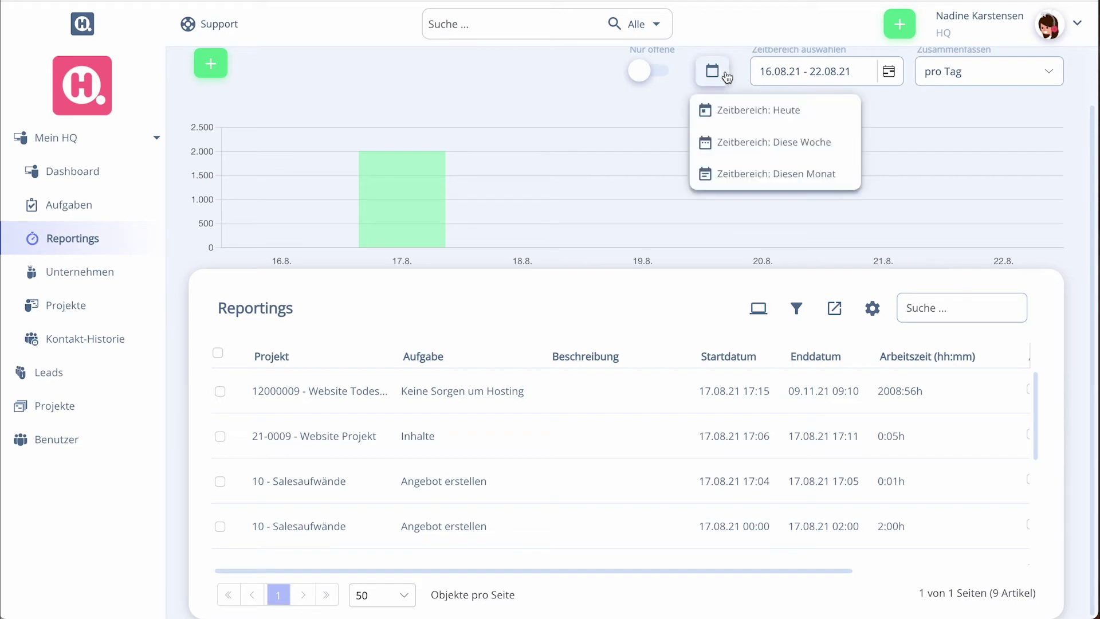
pyautogui.click(766, 154)
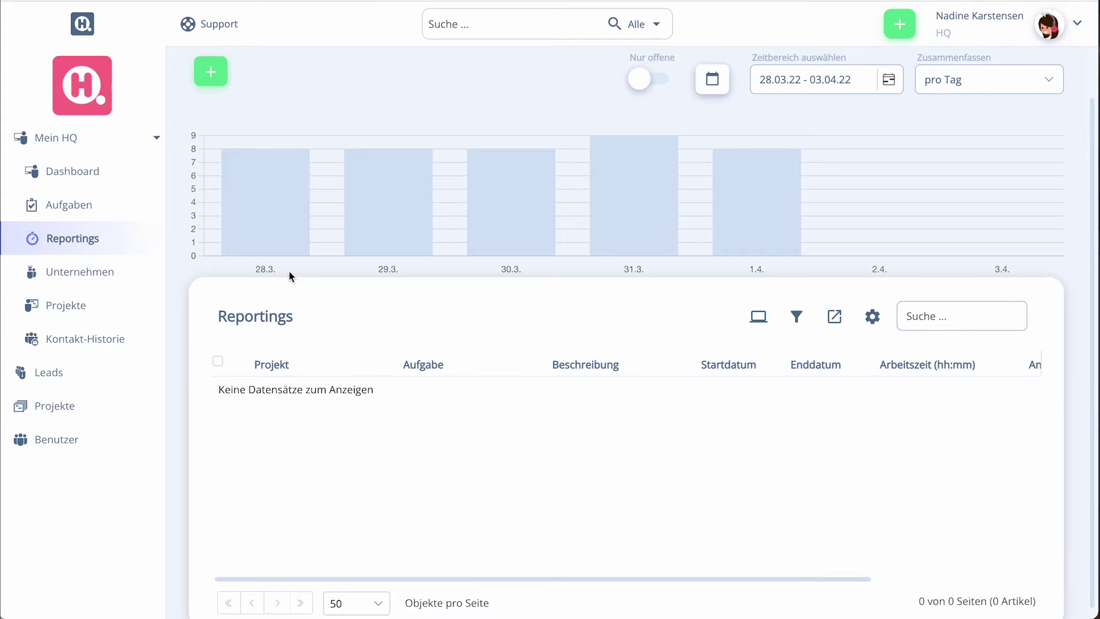
pyautogui.moveTo(281, 236)
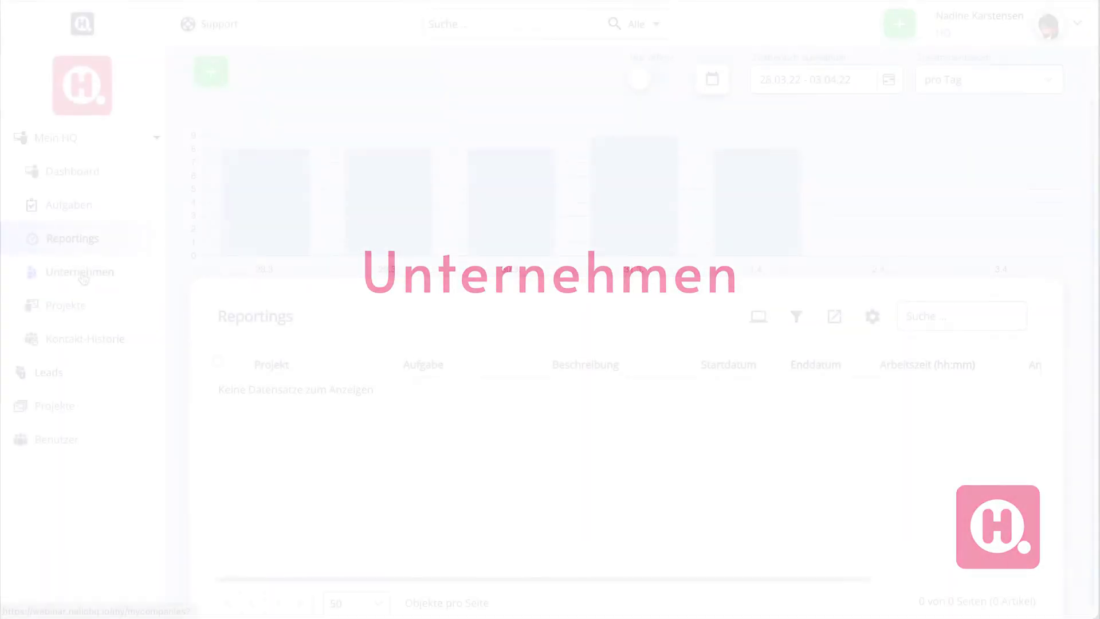
# Browse the Unternehmen list, then show the Projekte list with its two projects
pyautogui.click(82, 274)
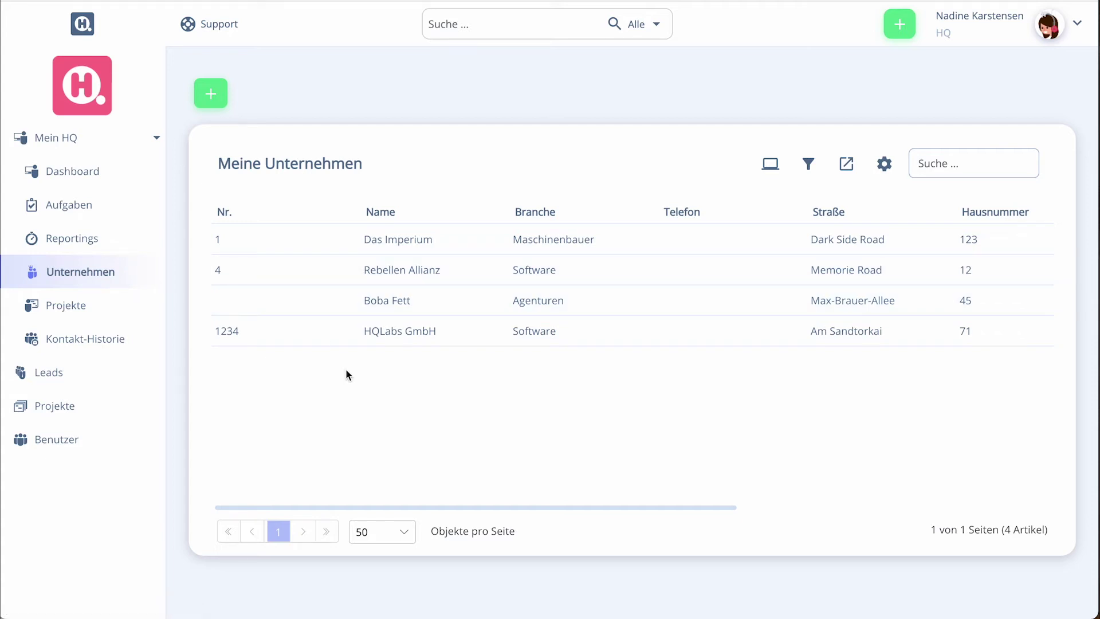
pyautogui.click(117, 314)
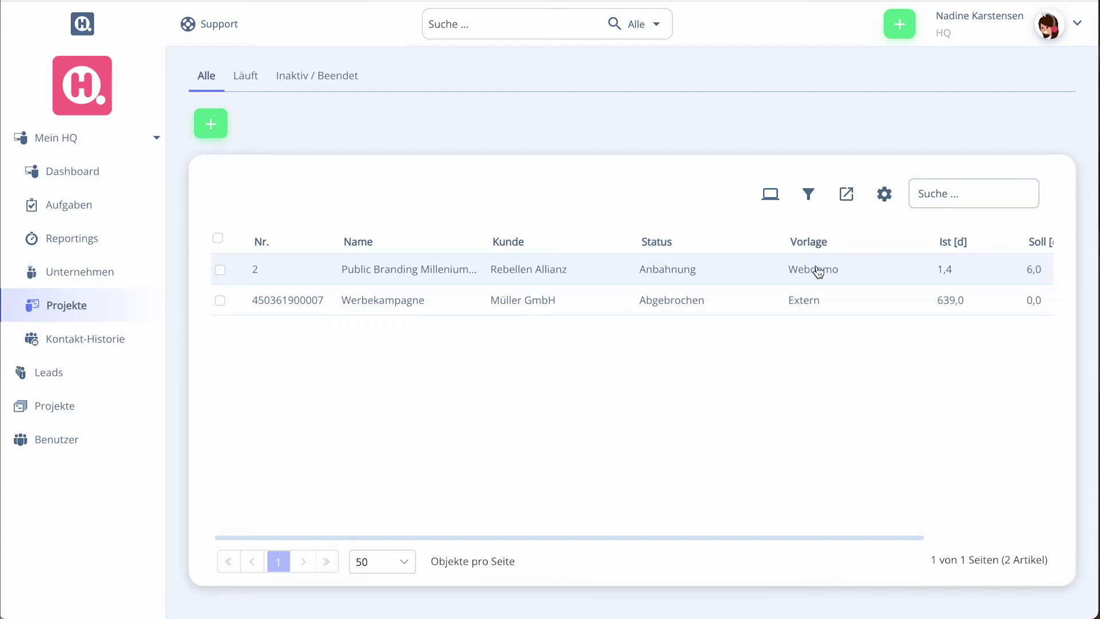
# Add a 'Vorlage beinhaltet Webdemo' filter, leaving only Public Branding Millenium listed
pyautogui.click(810, 195)
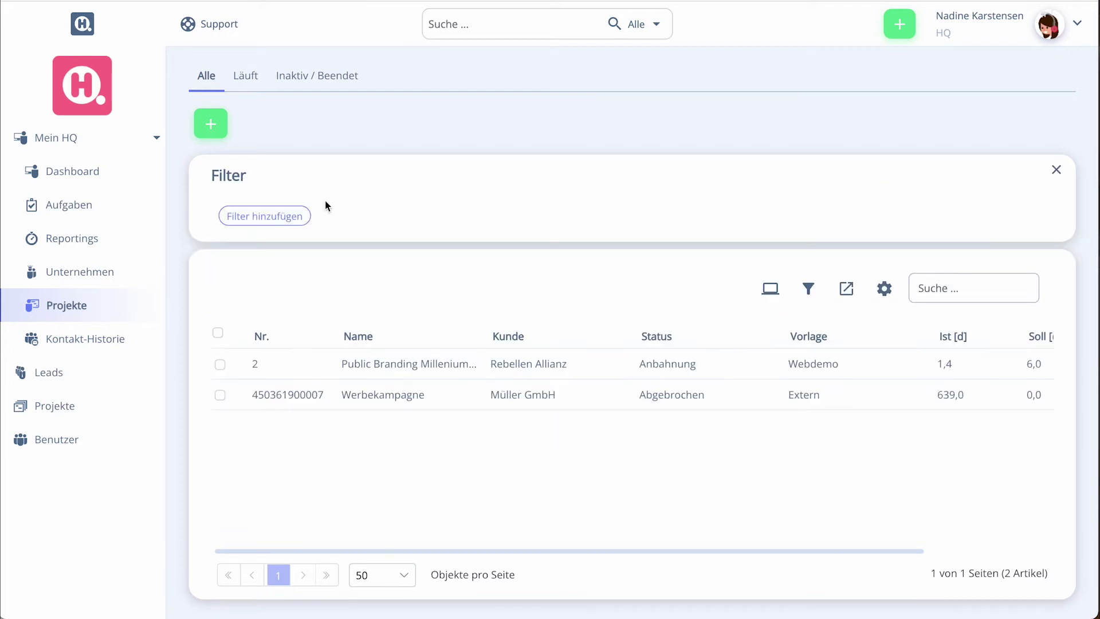
pyautogui.click(281, 215)
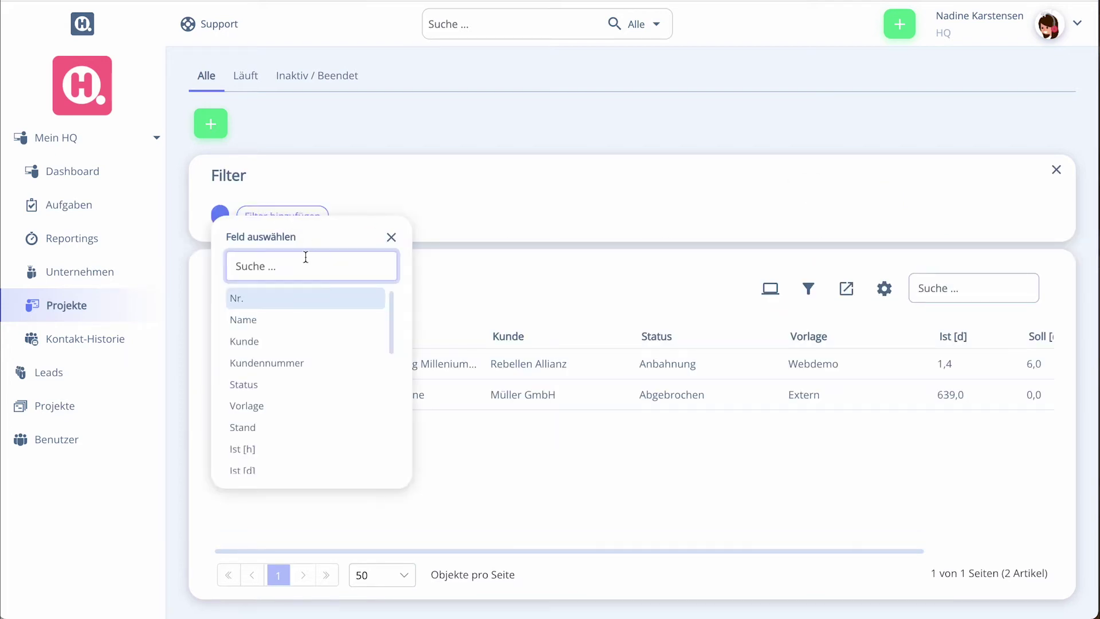
pyautogui.write('vorl')
pyautogui.click(288, 299)
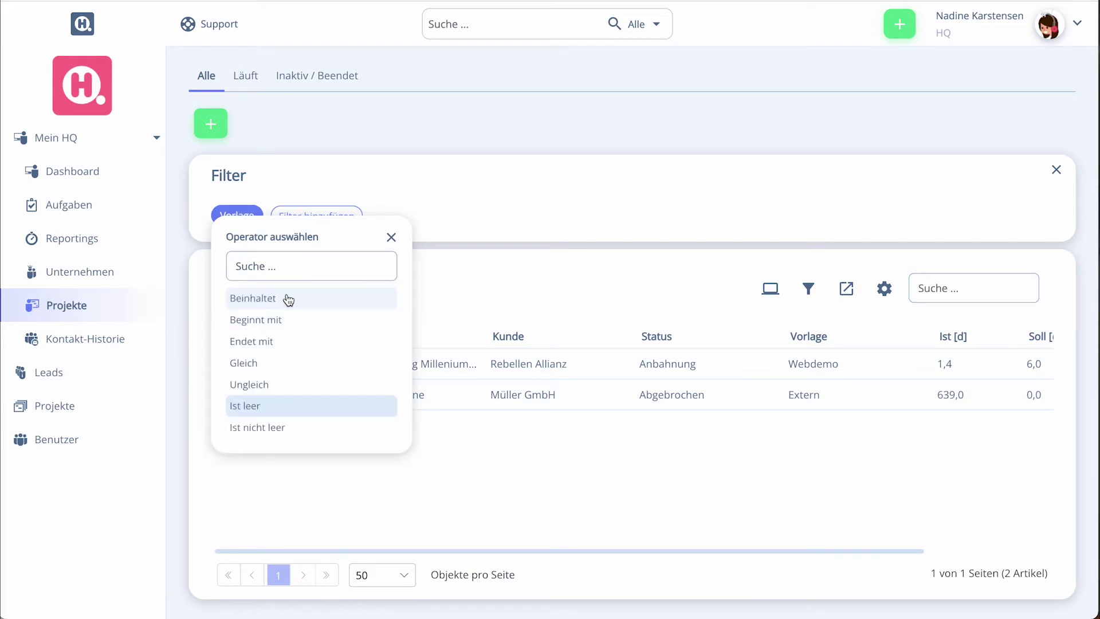
pyautogui.click(276, 298)
pyautogui.write('Webdemo')
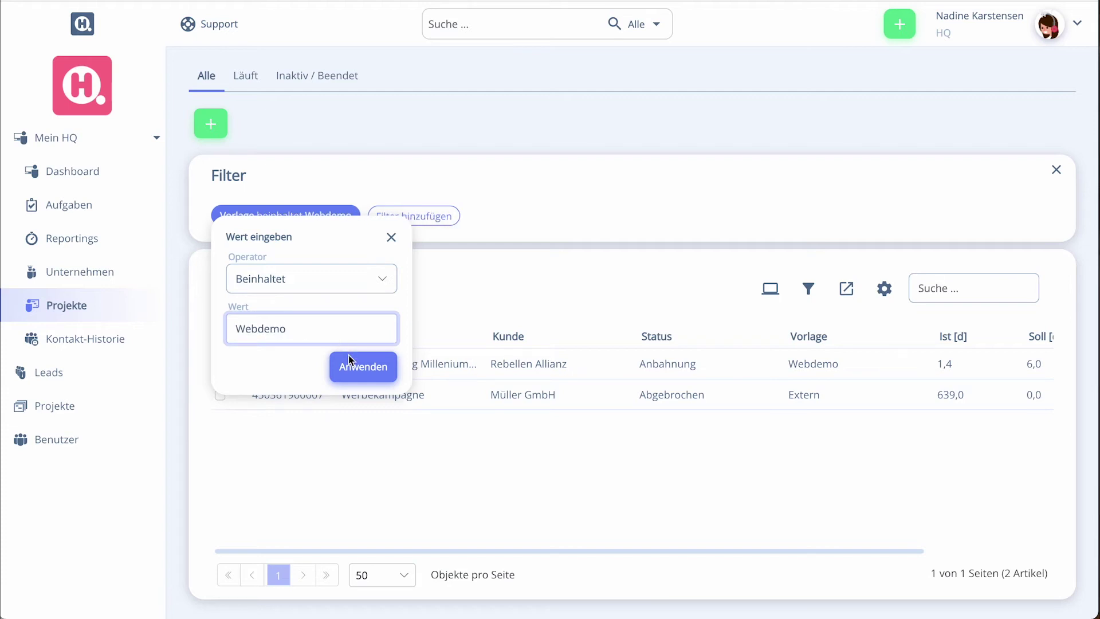
pyautogui.click(350, 361)
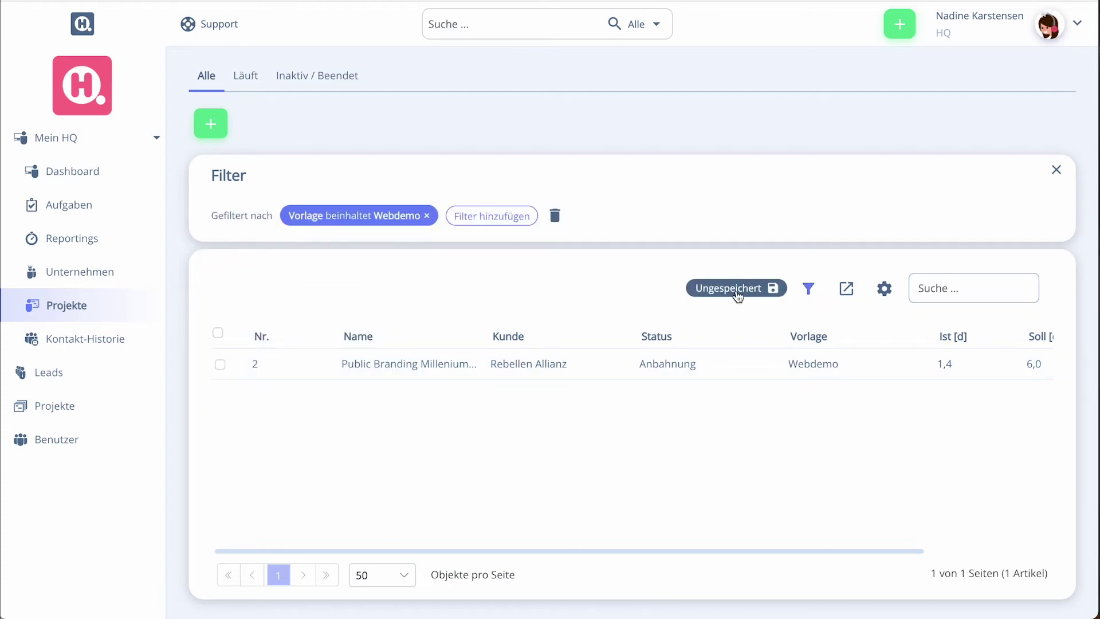
pyautogui.click(738, 292)
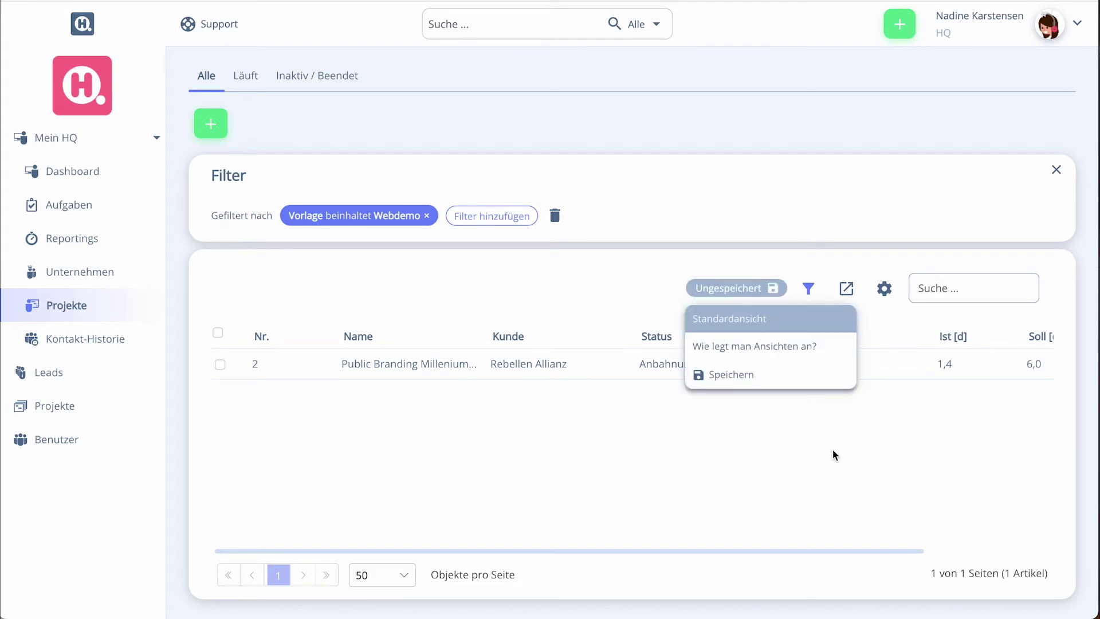
# Save the filtered list as view 'Vorlage = Webdemo', then delete that saved view
pyautogui.click(750, 378)
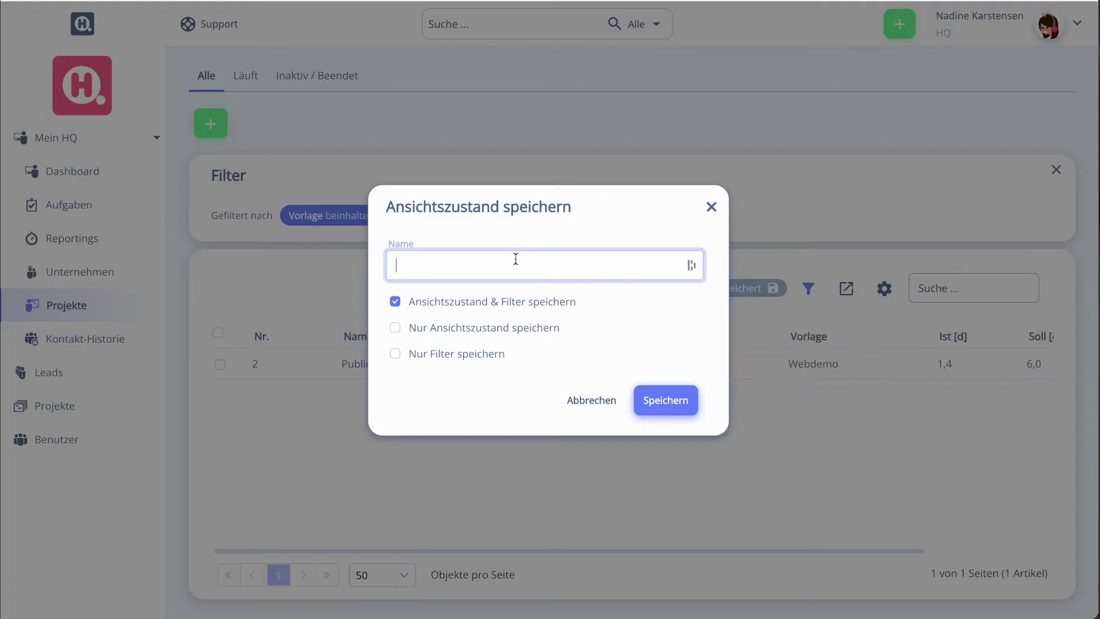
pyautogui.write('Vorlage = Webdemo')
pyautogui.click(668, 399)
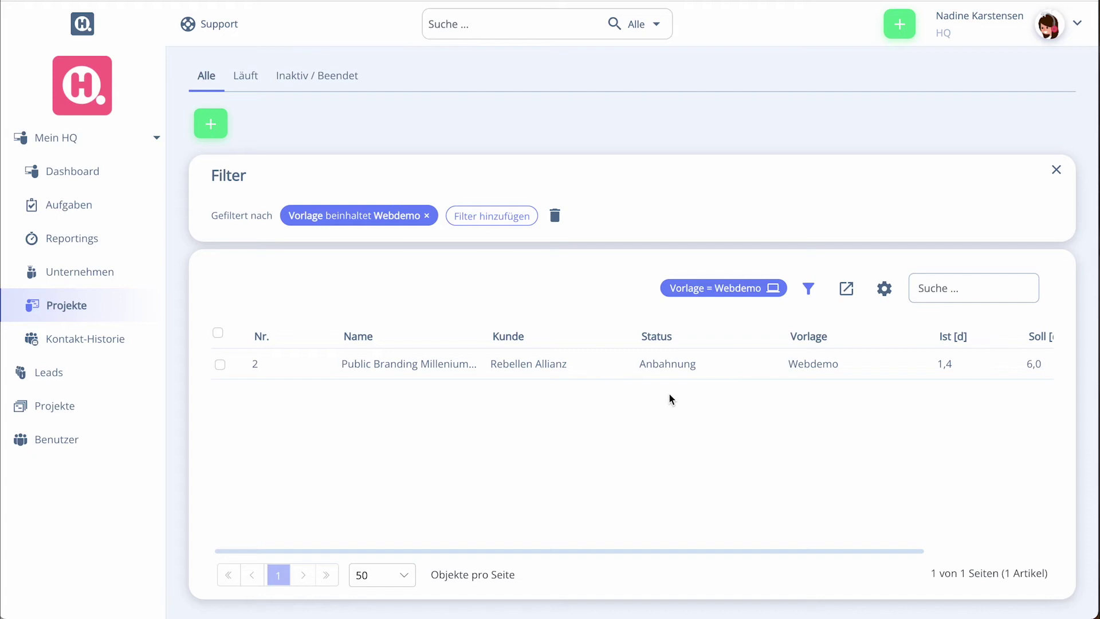
pyautogui.click(752, 290)
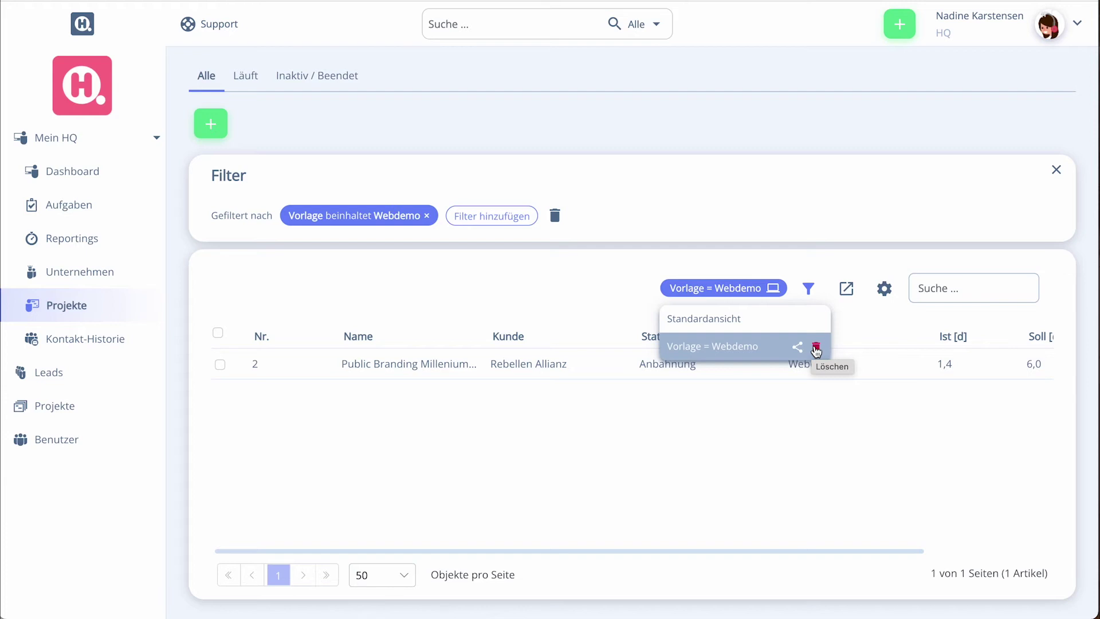
pyautogui.click(816, 347)
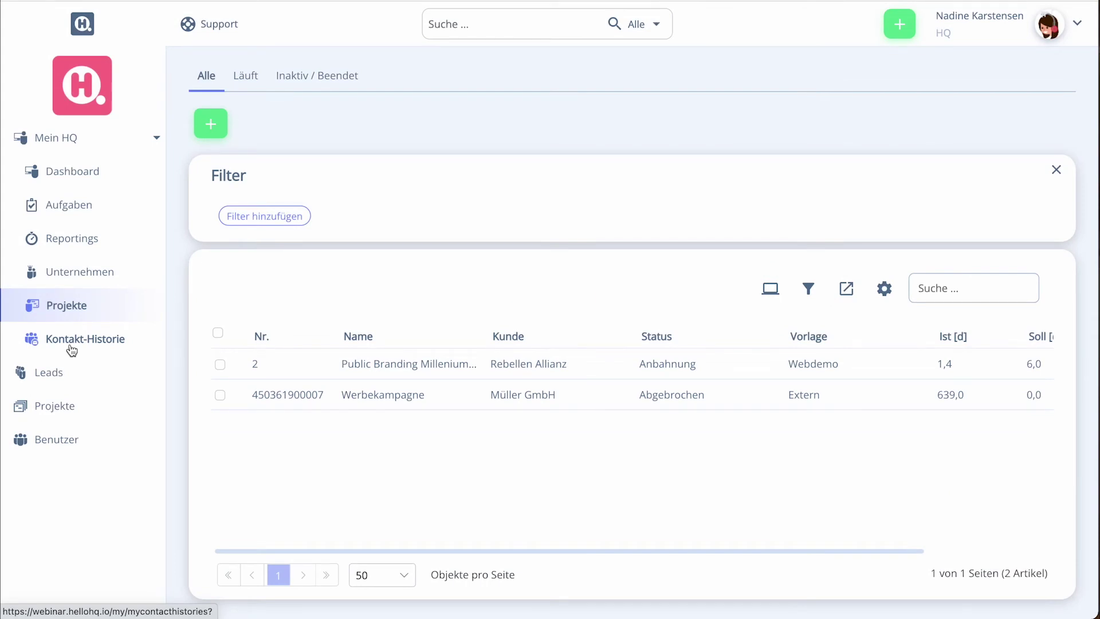
# Open the empty Kontakt-Historie, then search an e-mail address globally and clear the search
pyautogui.click(72, 344)
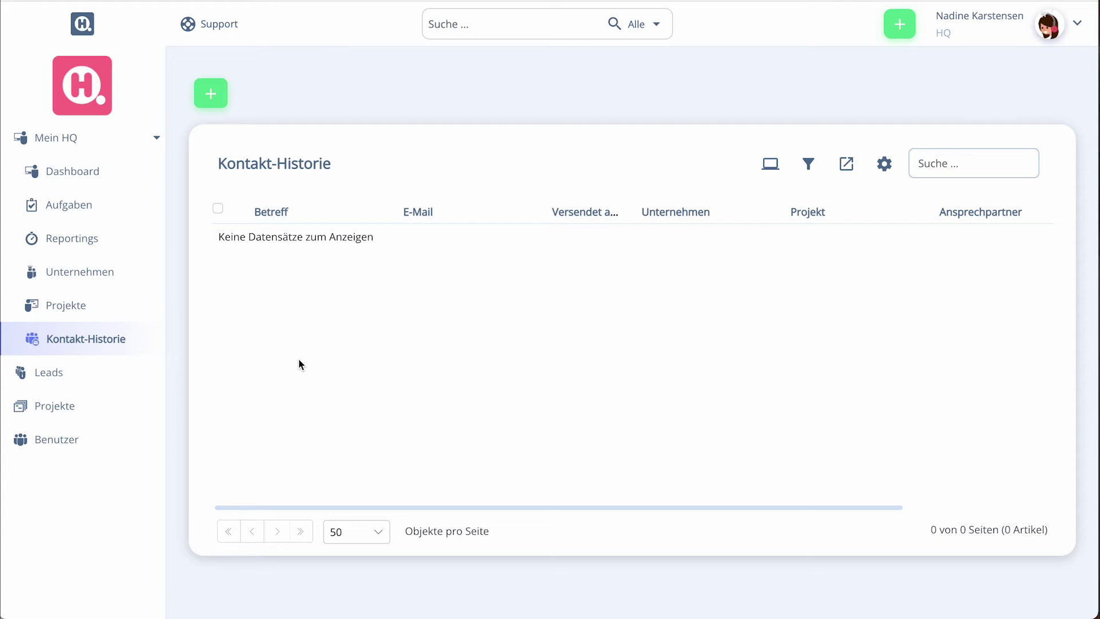
pyautogui.click(459, 35)
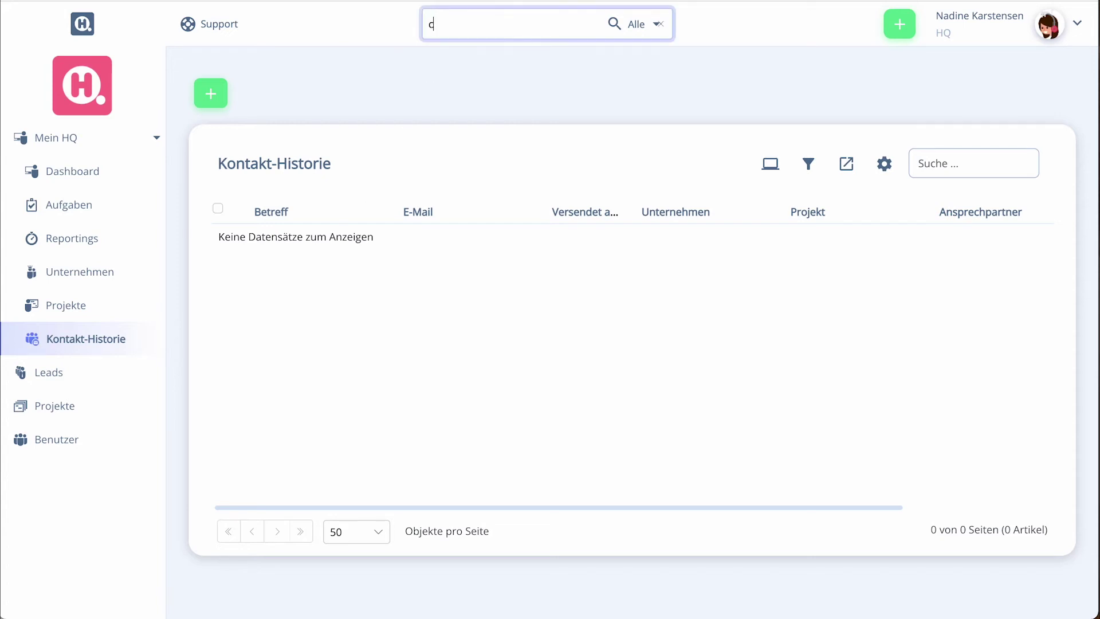
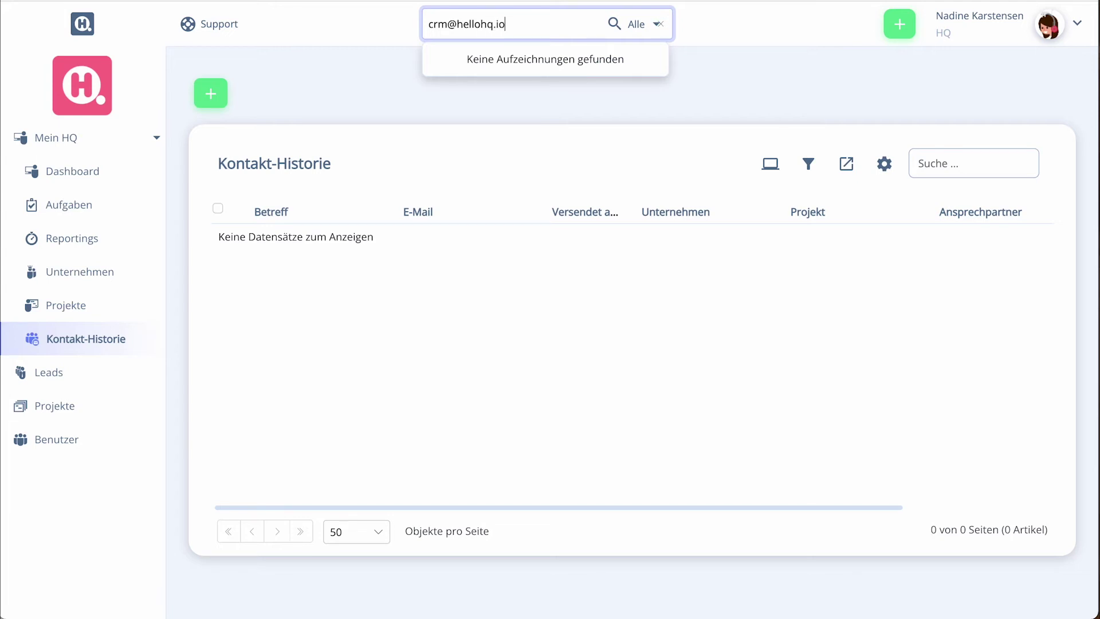
pyautogui.hotkey('ctrl', 'a')
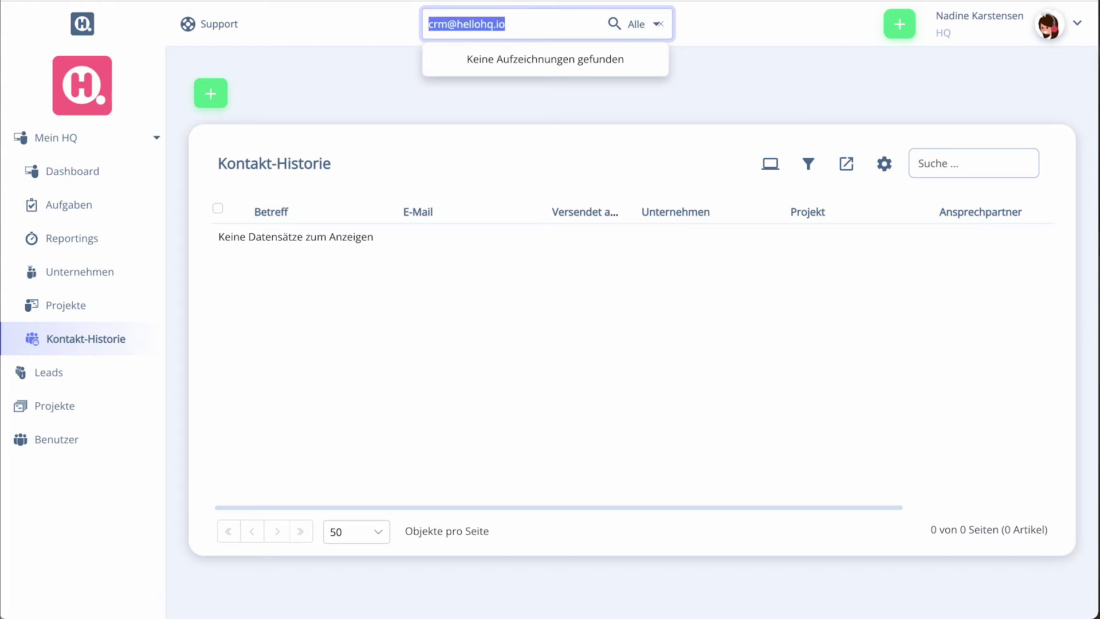
pyautogui.press('BackSpace')
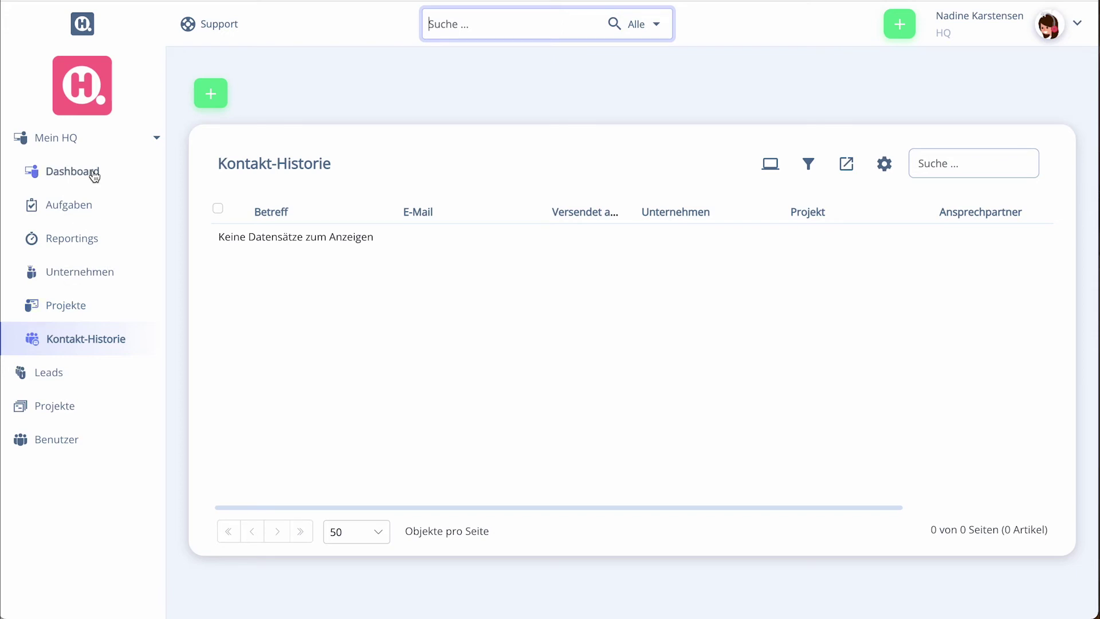
# From the Dashboard, start a new 1h reporting for the Programmierung Frontend task
pyautogui.click(131, 174)
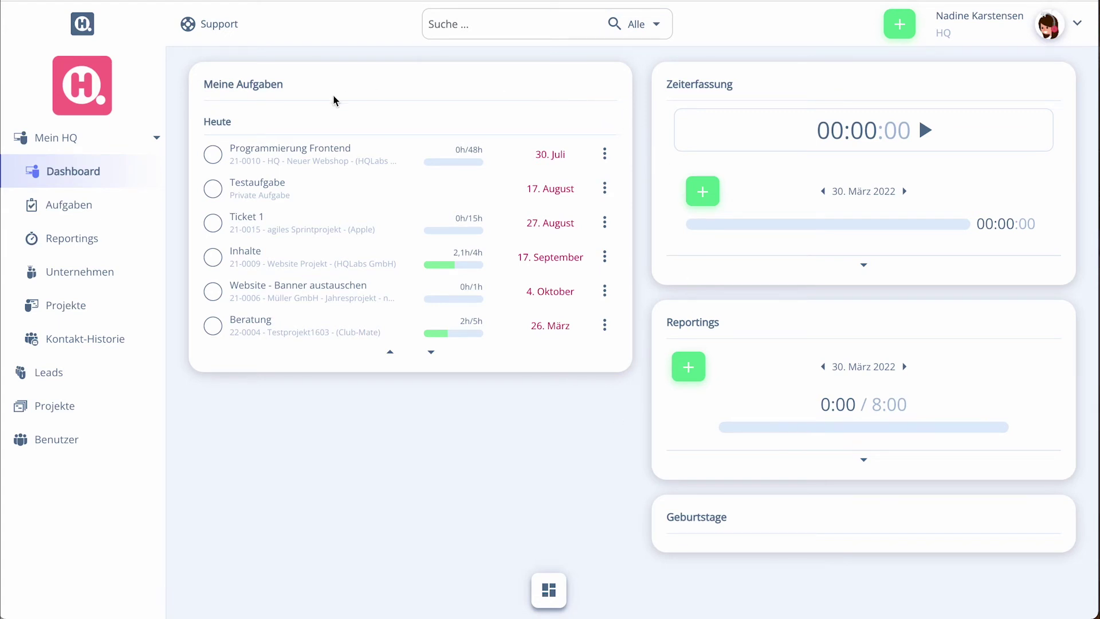
pyautogui.click(605, 154)
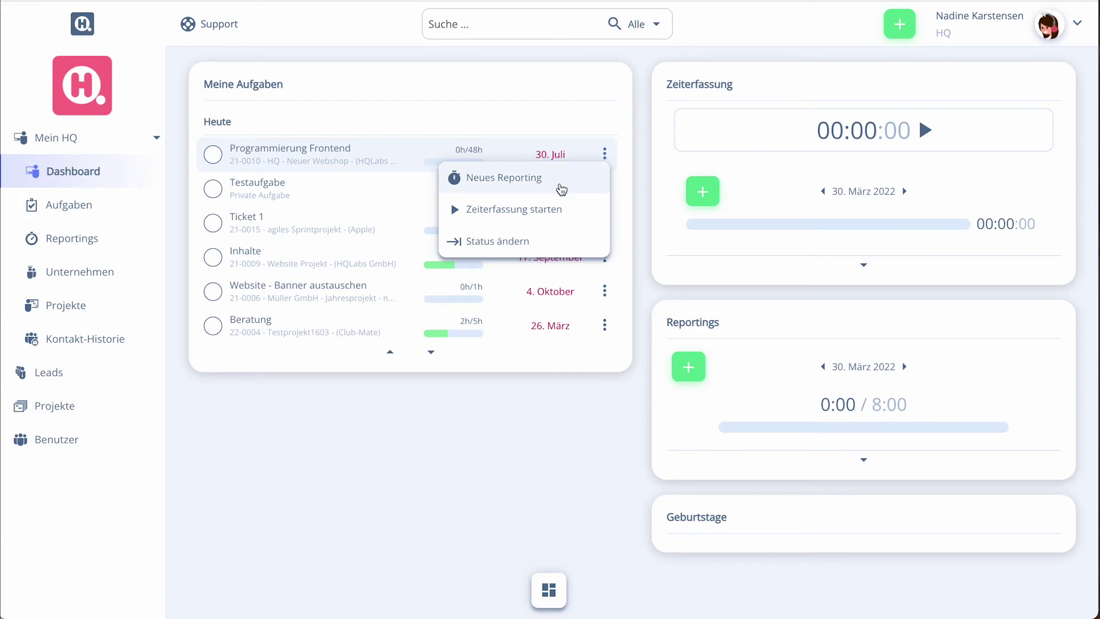
pyautogui.click(561, 190)
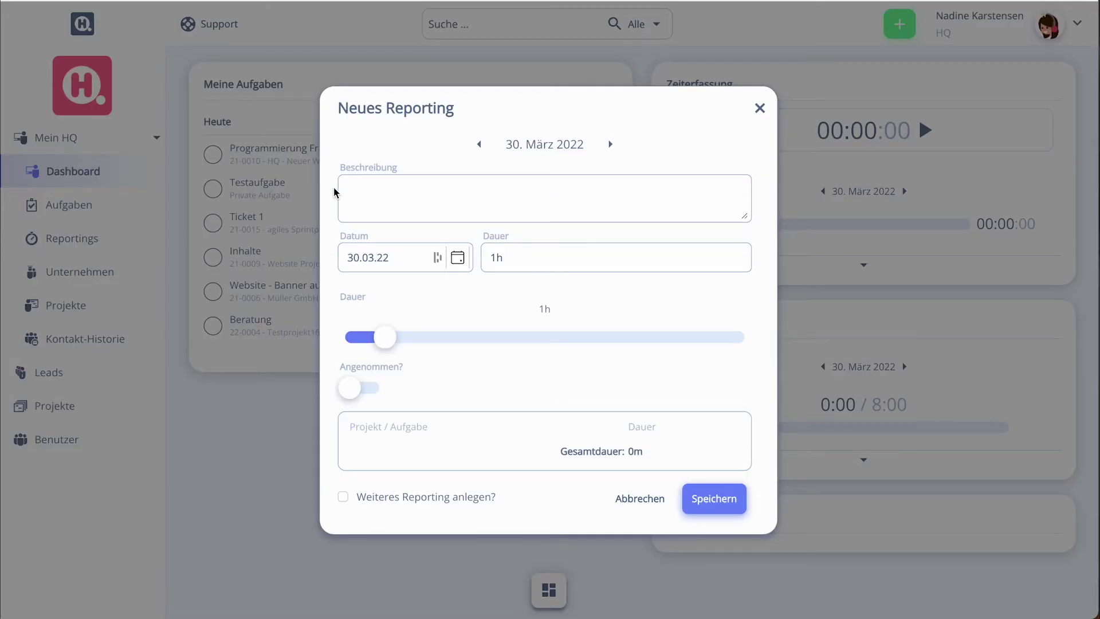
# Enter 'Habe gearbeitet' as the description, set the duration to 2h, and save the reporting
pyautogui.click(431, 196)
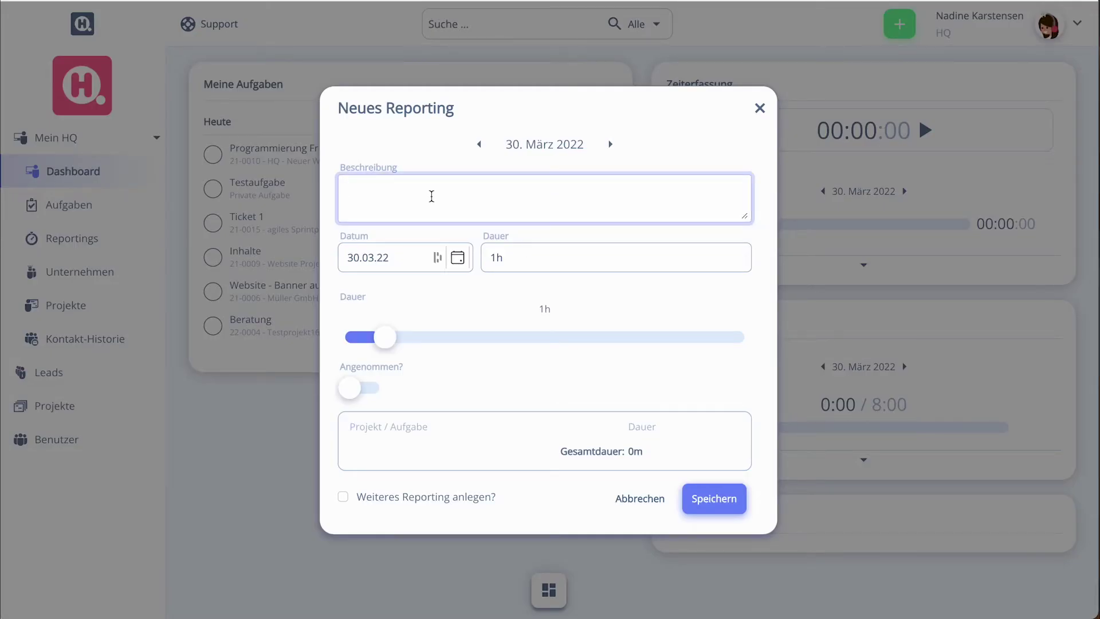
pyautogui.write('Habe gearbeitet')
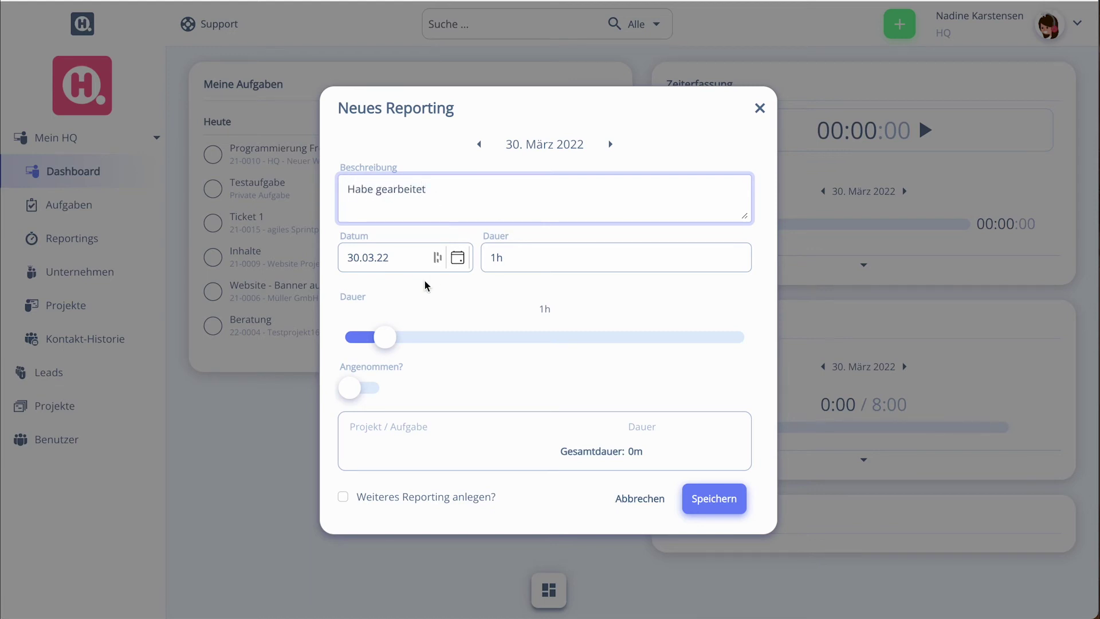
pyautogui.moveTo(394, 336); pyautogui.dragTo(419, 337)
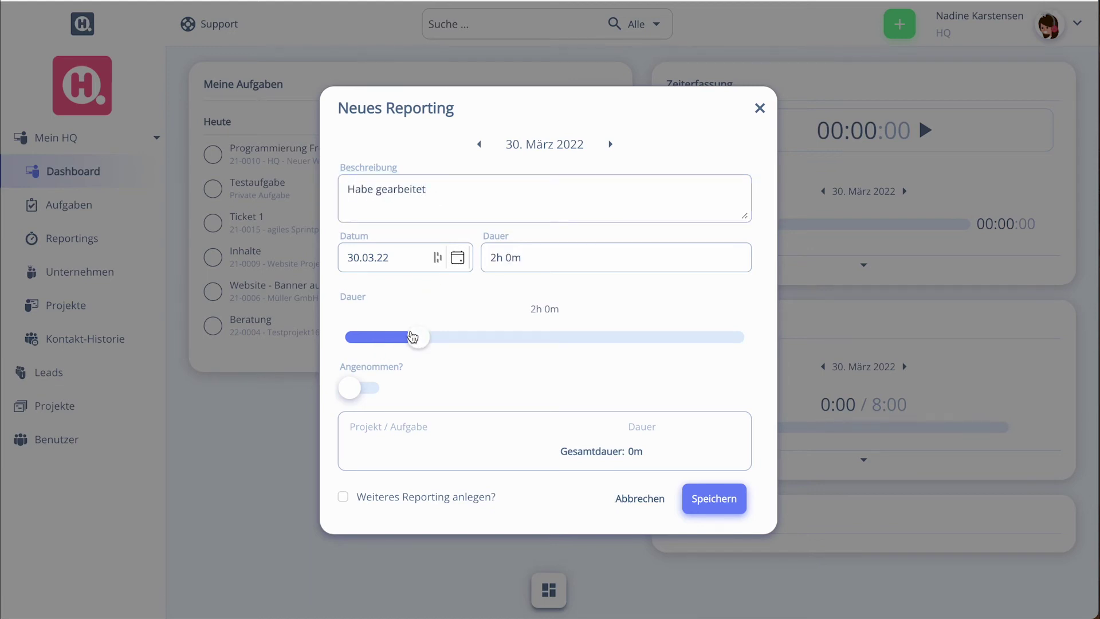
pyautogui.click(737, 517)
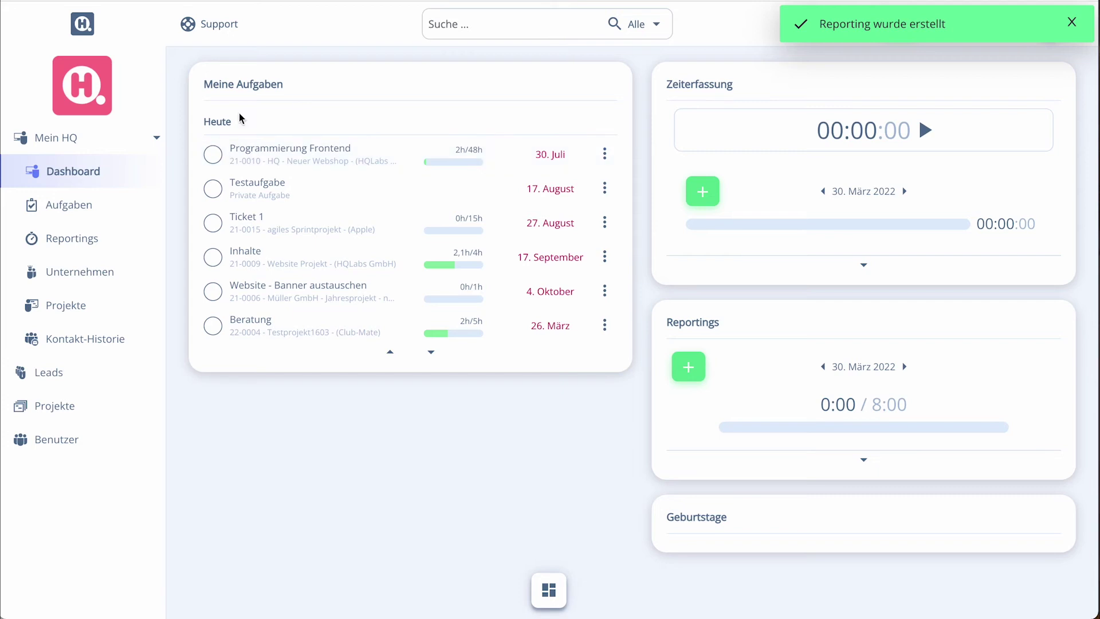
pyautogui.click(603, 154)
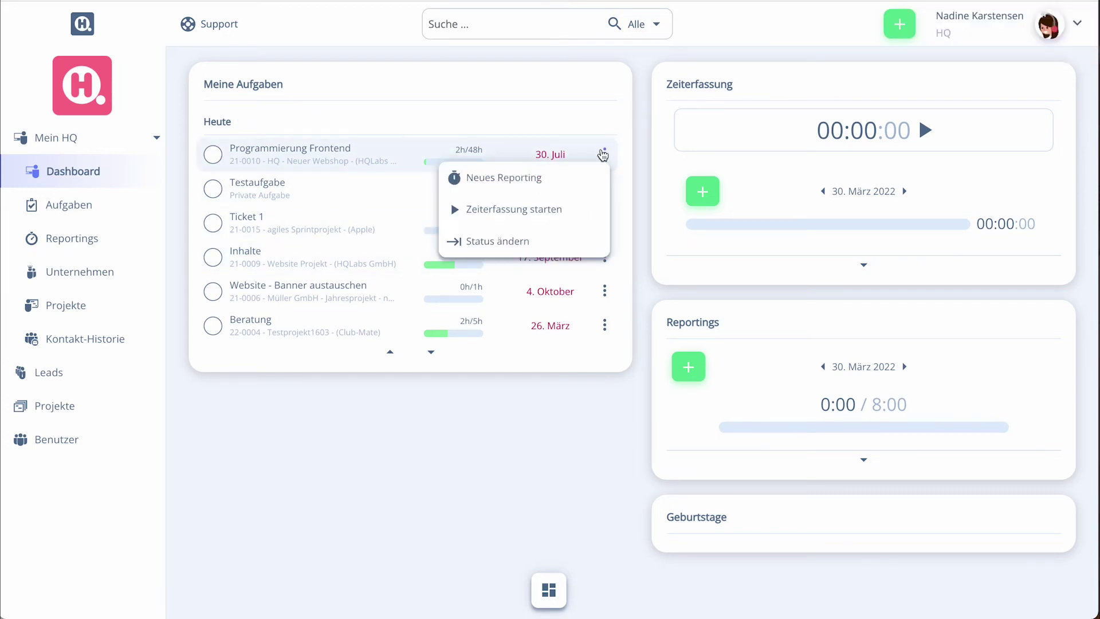
# Start a timer on Programmierung Frontend, refresh the dashboard, then stop it after about 19 seconds
pyautogui.click(554, 219)
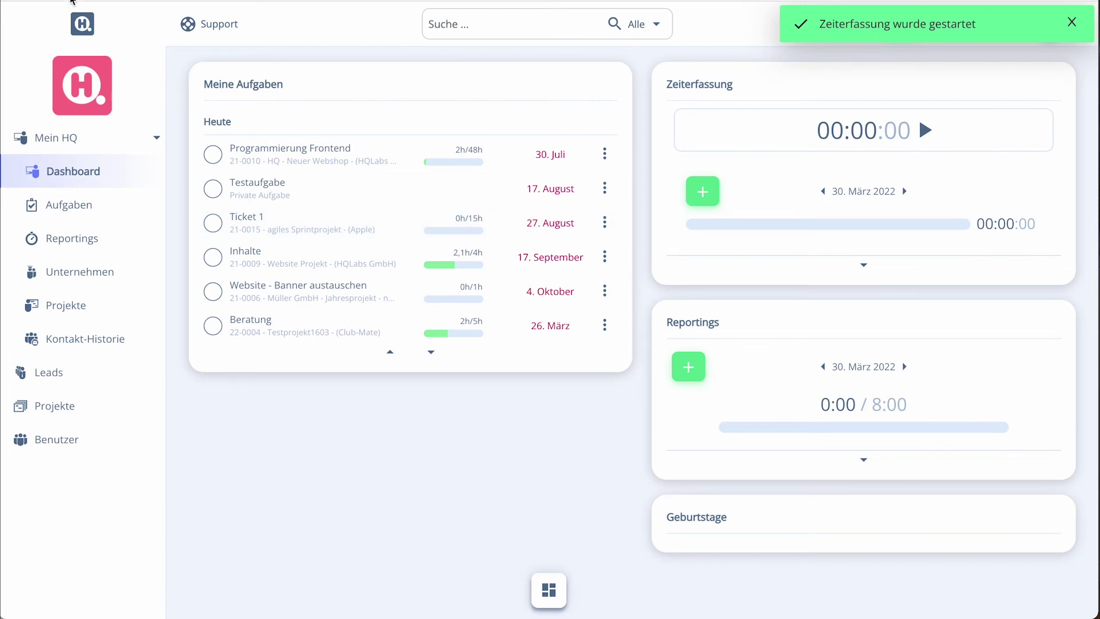
pyautogui.click(461, 143)
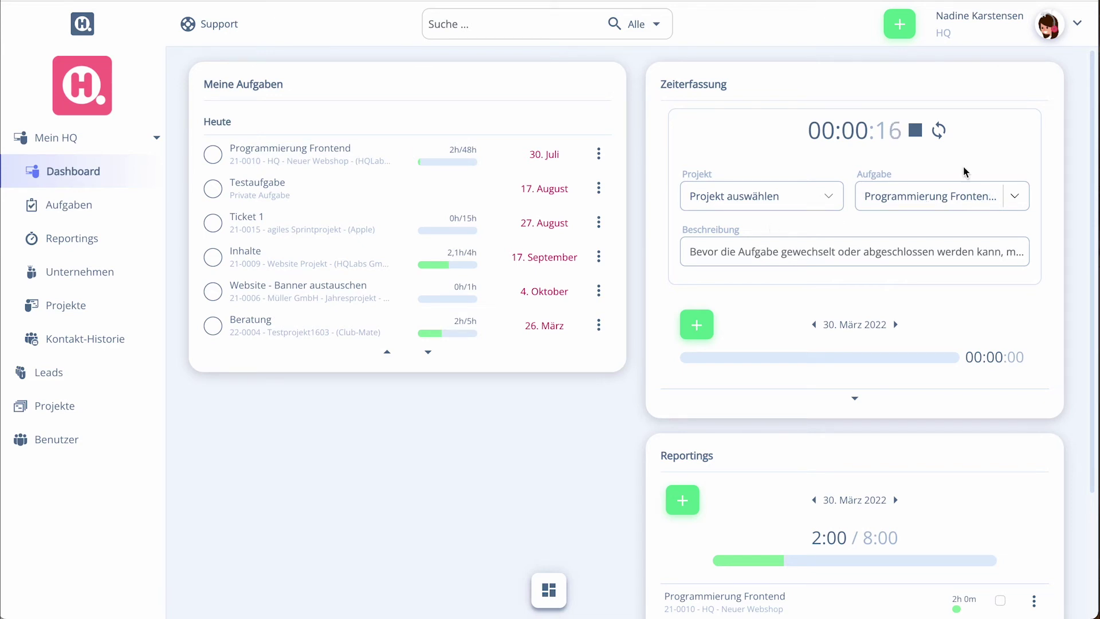
pyautogui.click(915, 129)
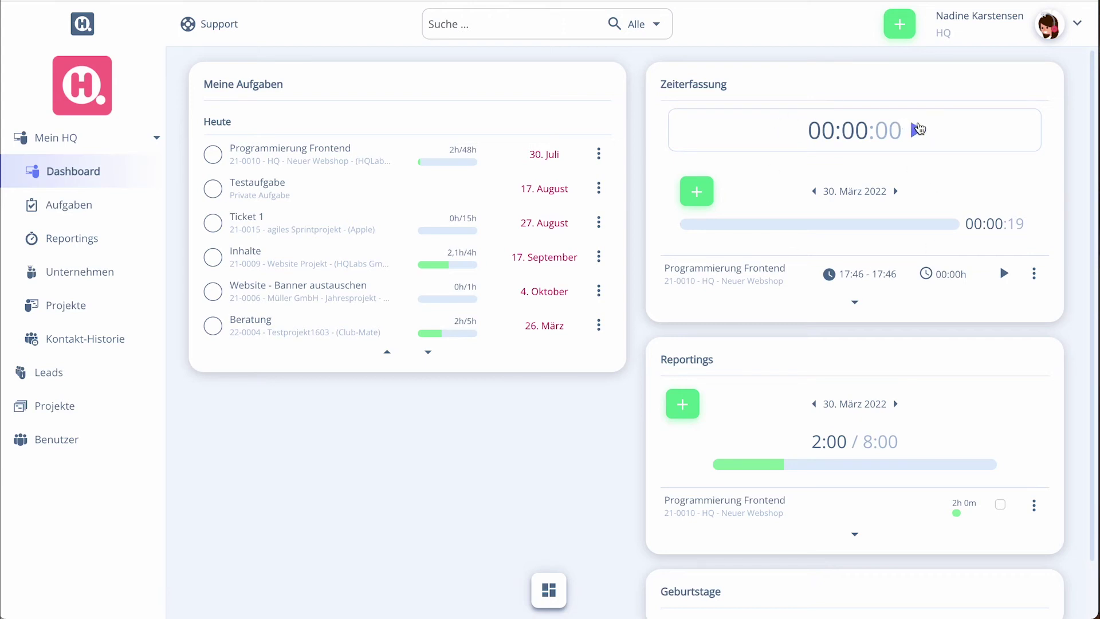
# Start a new timer on project 2 Public Branding Millenium Falke, task Administration
pyautogui.click(917, 128)
pyautogui.click(771, 196)
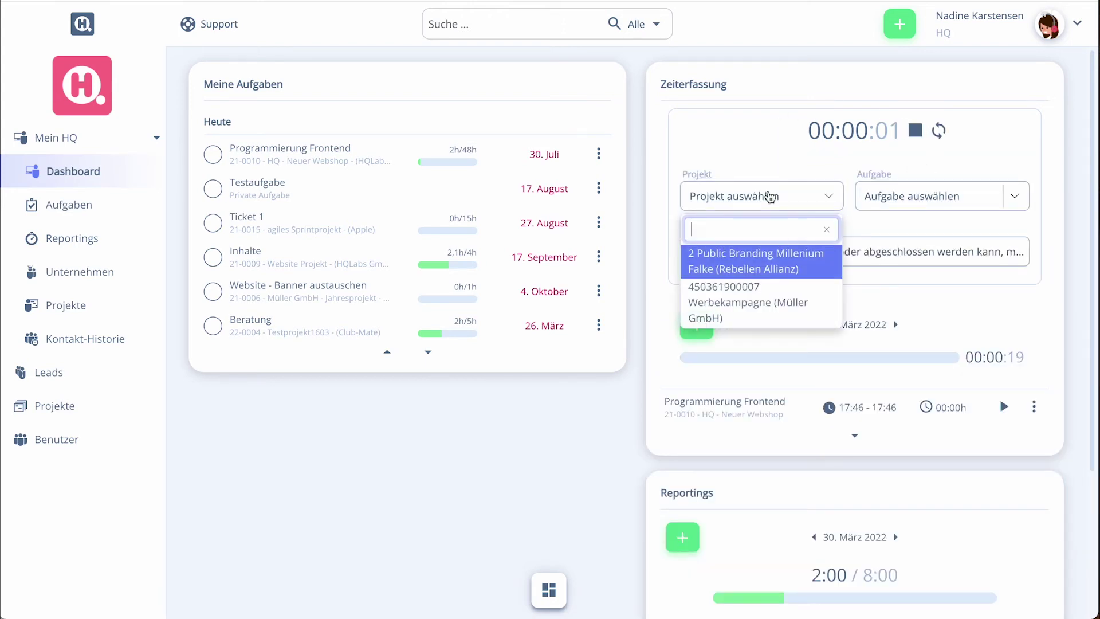
pyautogui.click(763, 273)
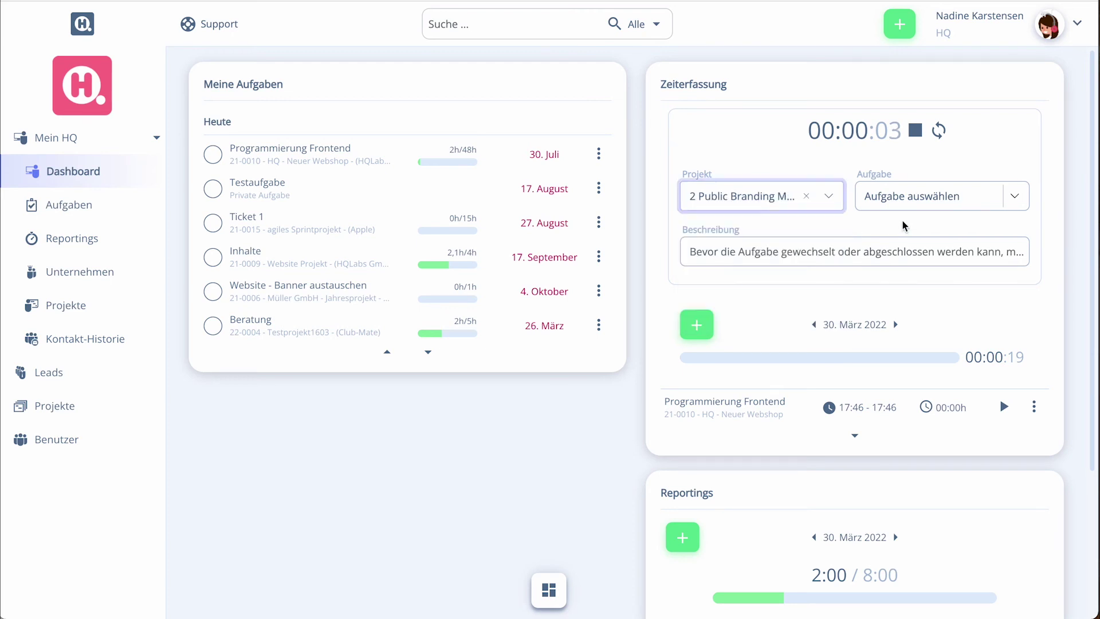
pyautogui.click(920, 194)
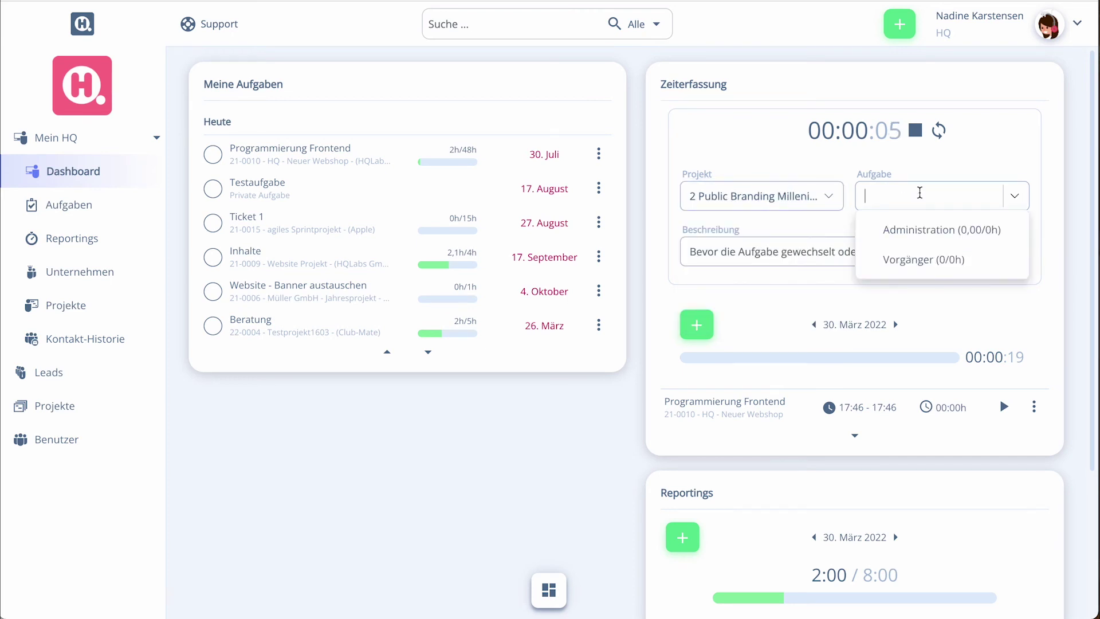
pyautogui.click(918, 229)
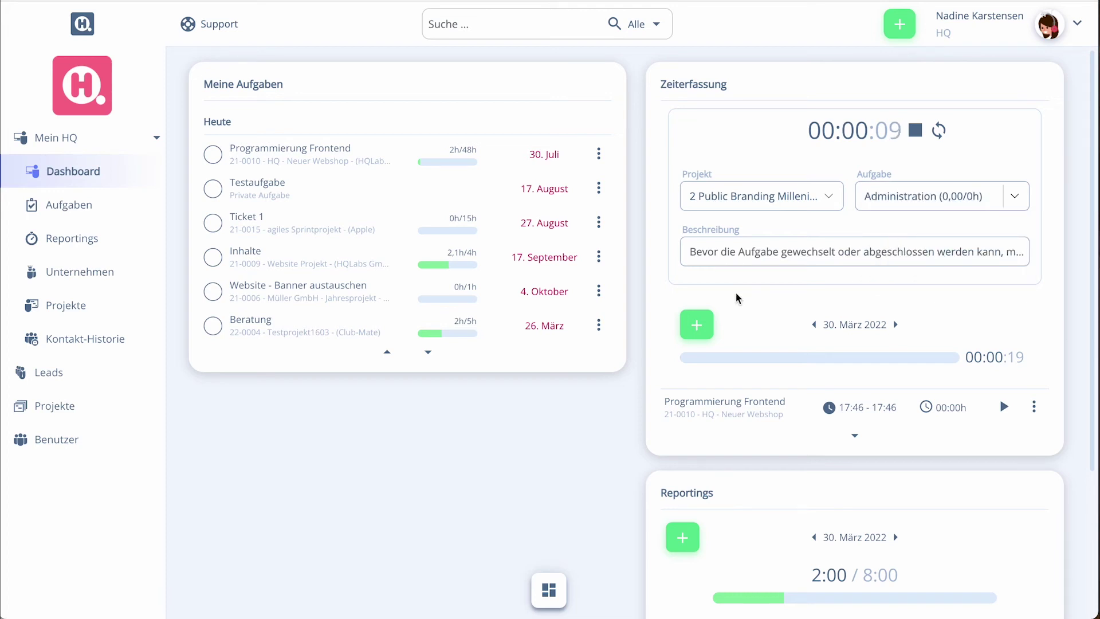
pyautogui.scroll(-2, 740, 298)
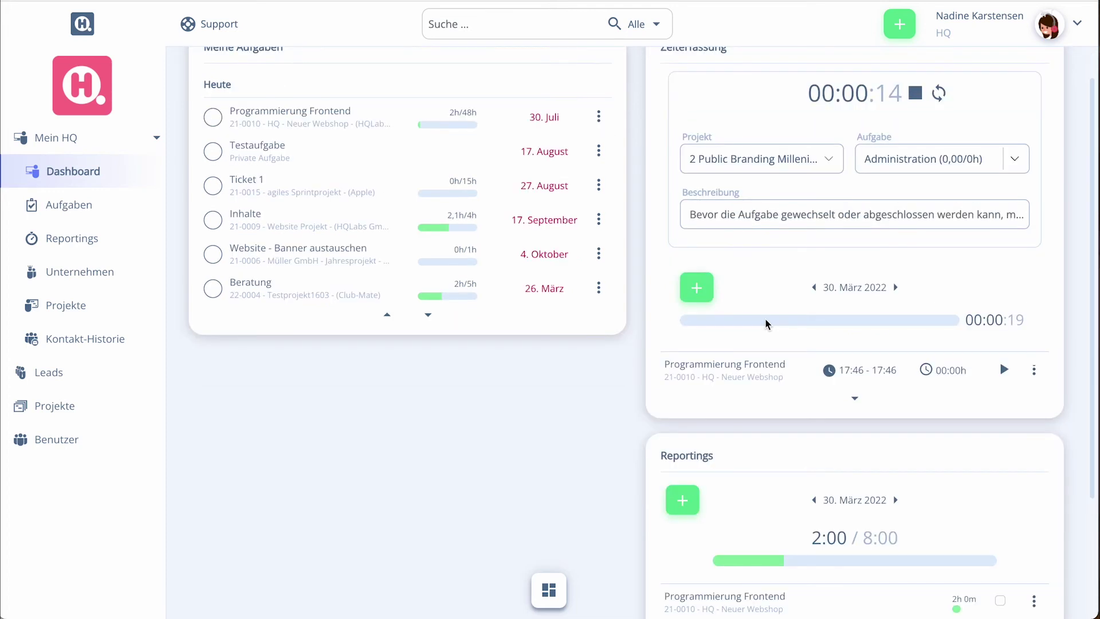
pyautogui.scroll(-1, 765, 320)
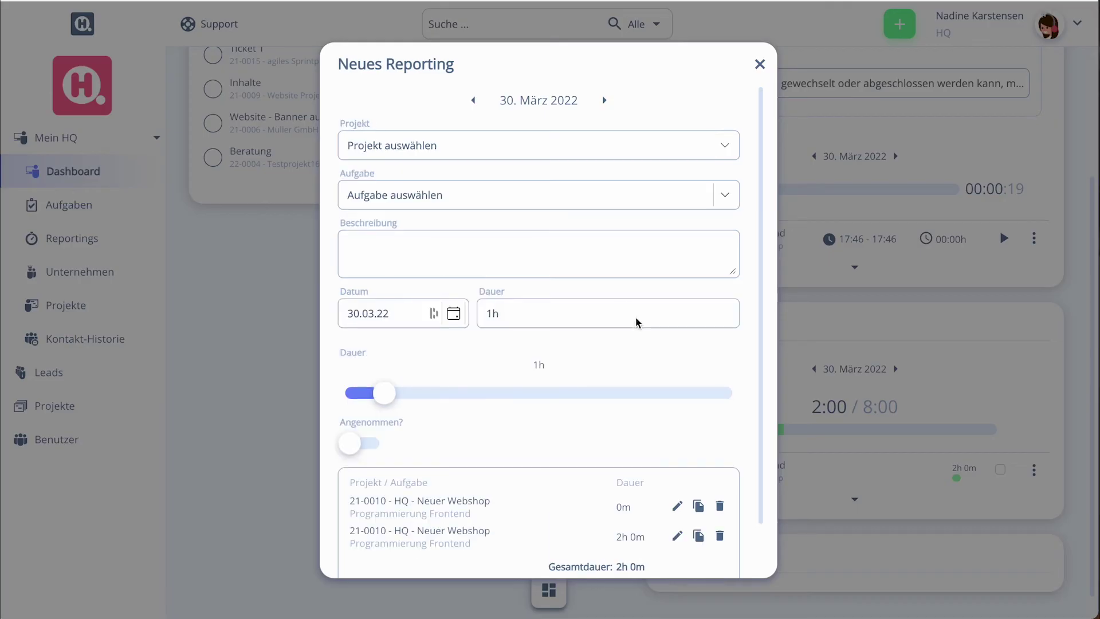
# Save a reporting on Millenium Falke's Vorgänger task described 'noch einmal Zeit erfassen'
pyautogui.click(520, 156)
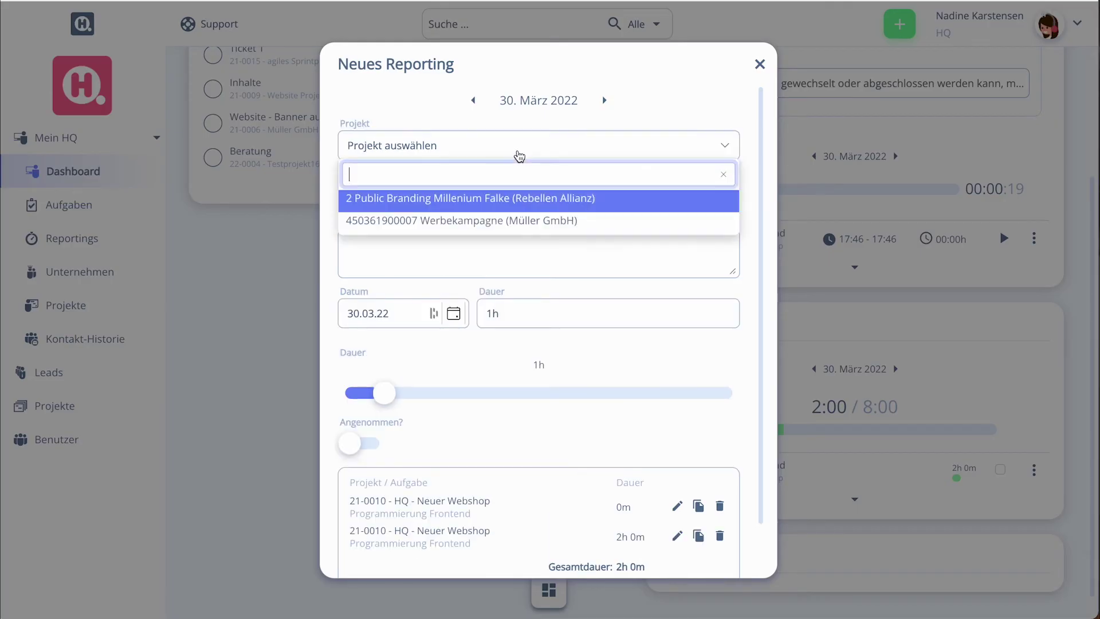
pyautogui.click(434, 207)
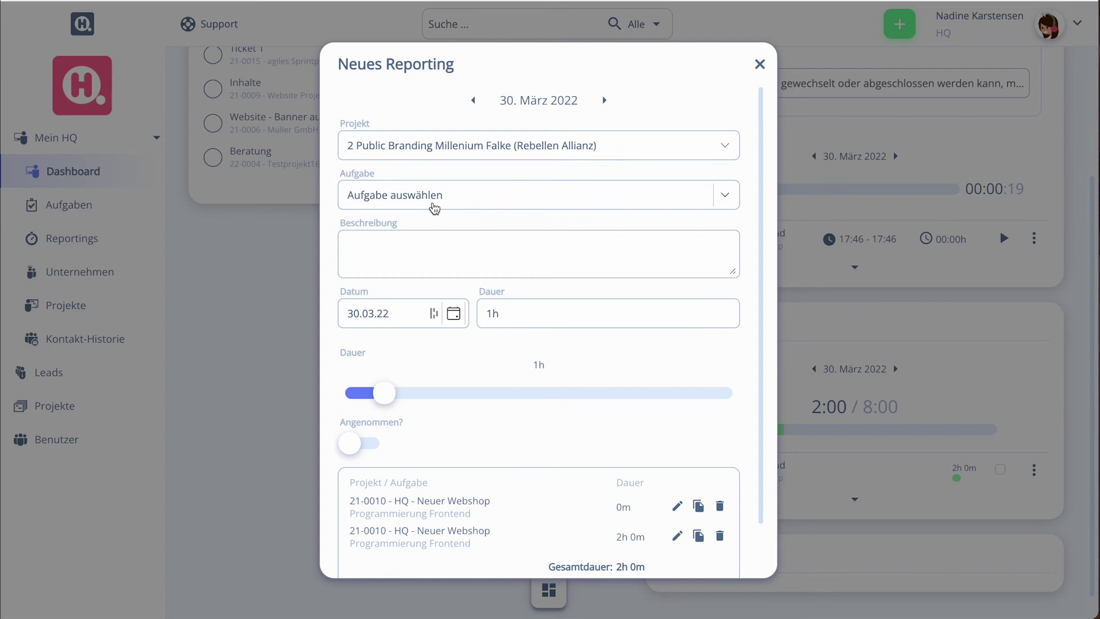
pyautogui.click(432, 201)
pyautogui.click(420, 262)
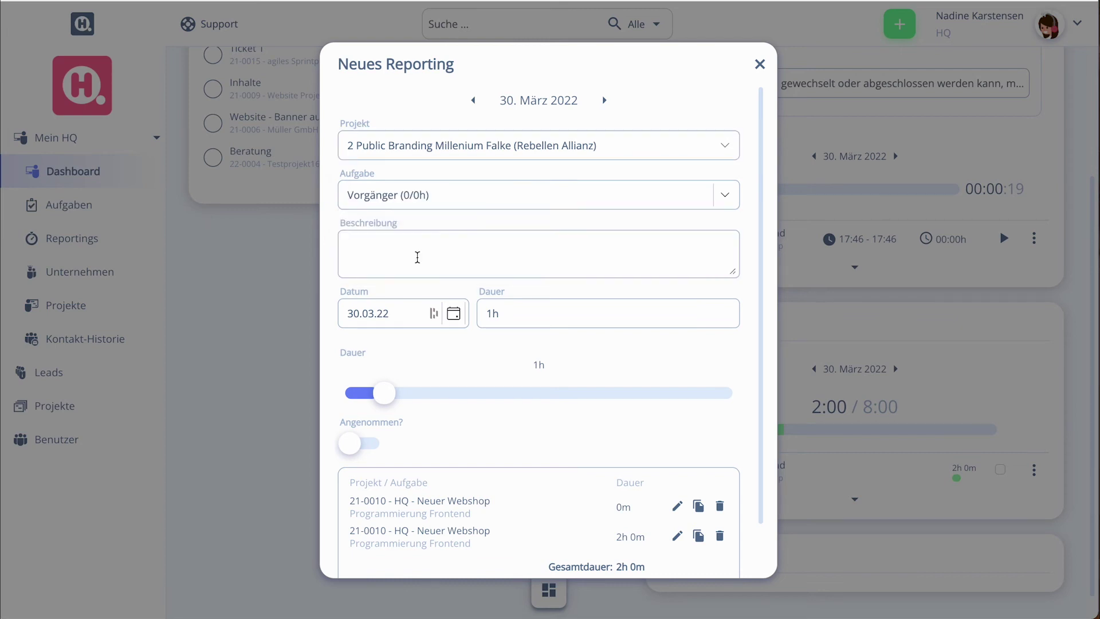
pyautogui.click(417, 257)
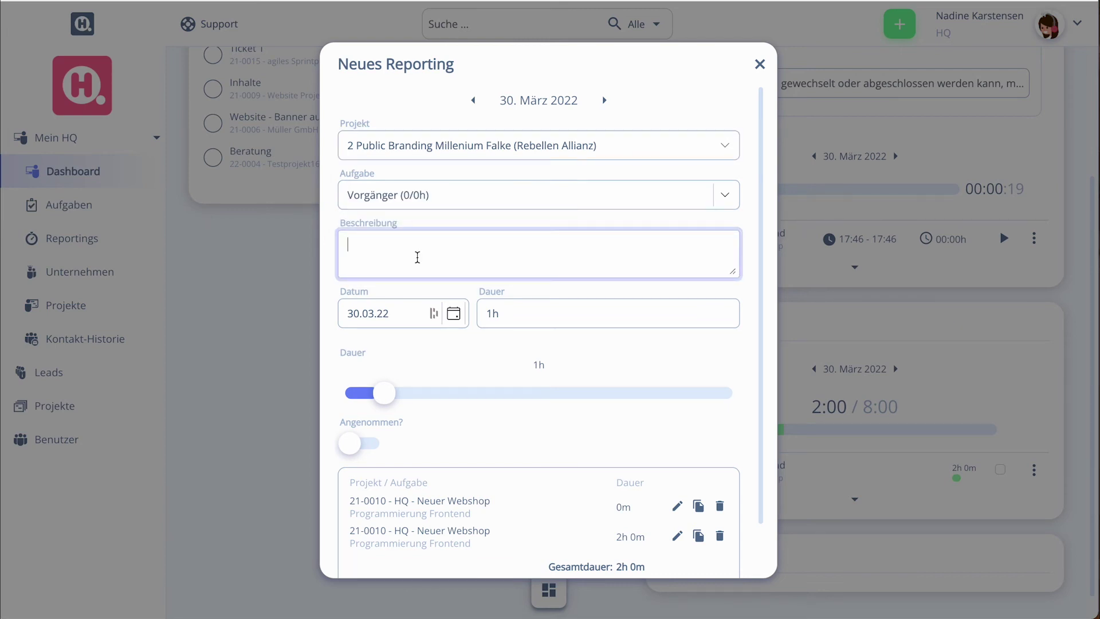
pyautogui.write('noch einmal Zeit erfassen')
pyautogui.press('Tab')
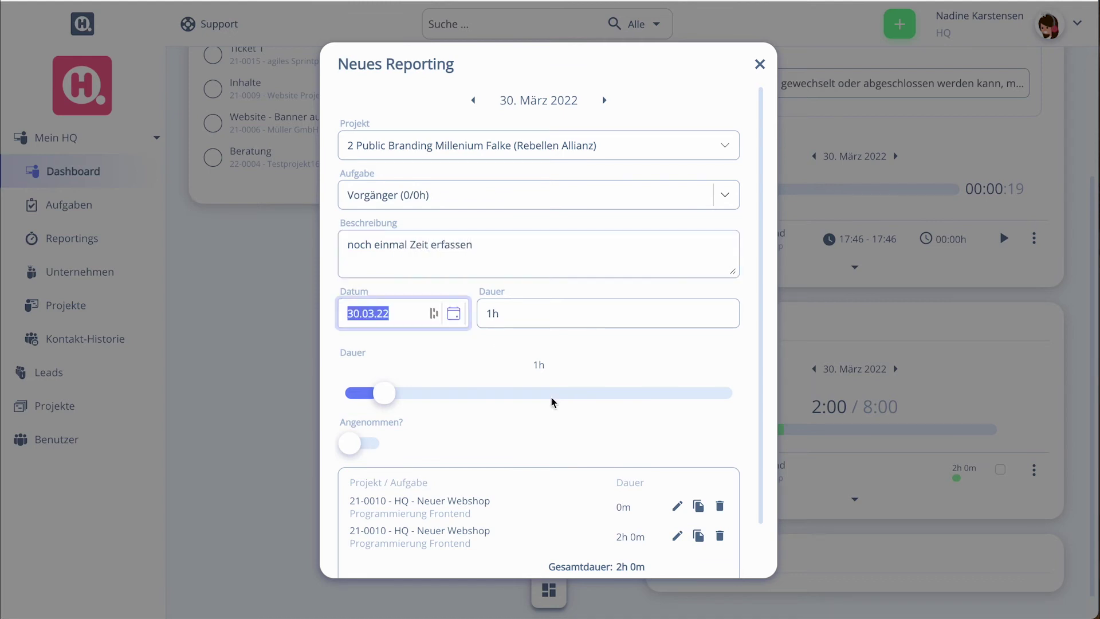
pyautogui.scroll(-1, 552, 402)
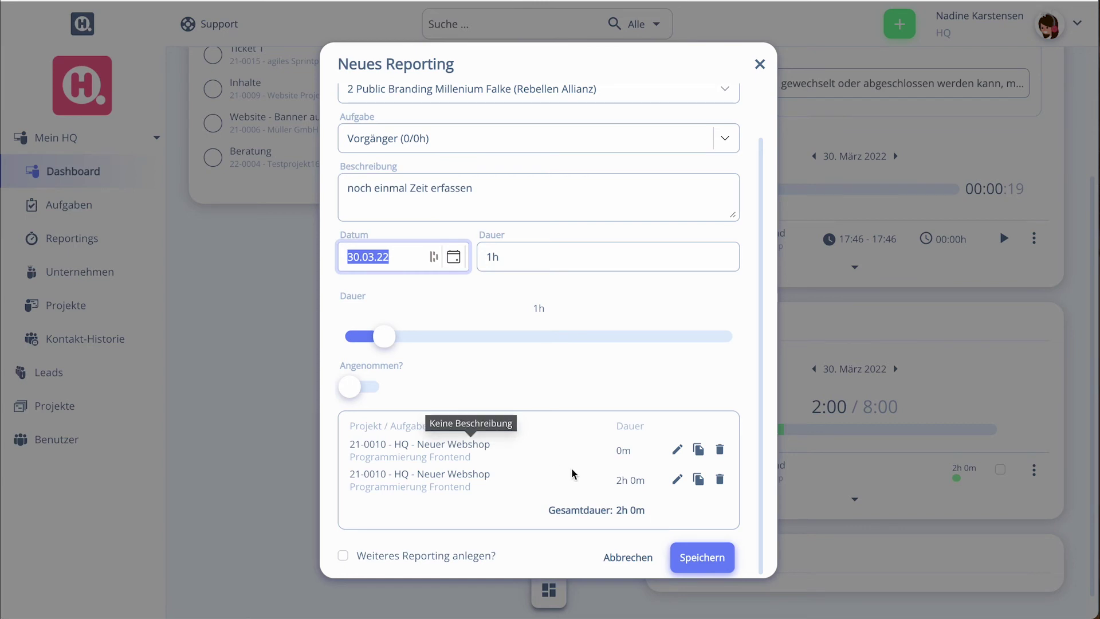
pyautogui.click(703, 558)
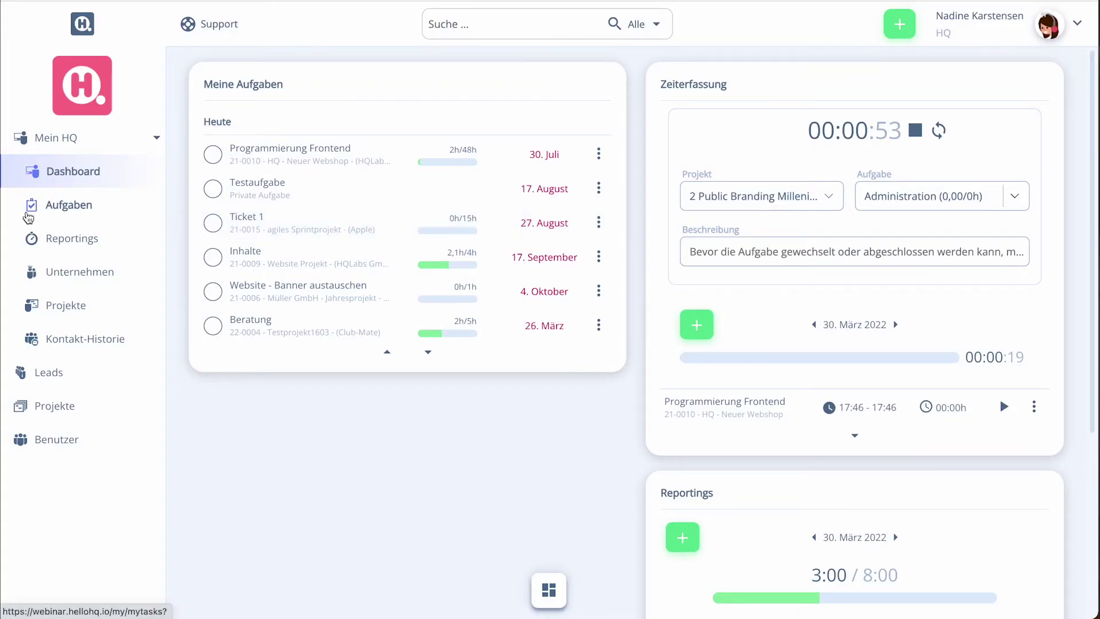
# In Aufgaben, select the Programmierung Frontend row and start its timer from the detail panel
pyautogui.click(29, 218)
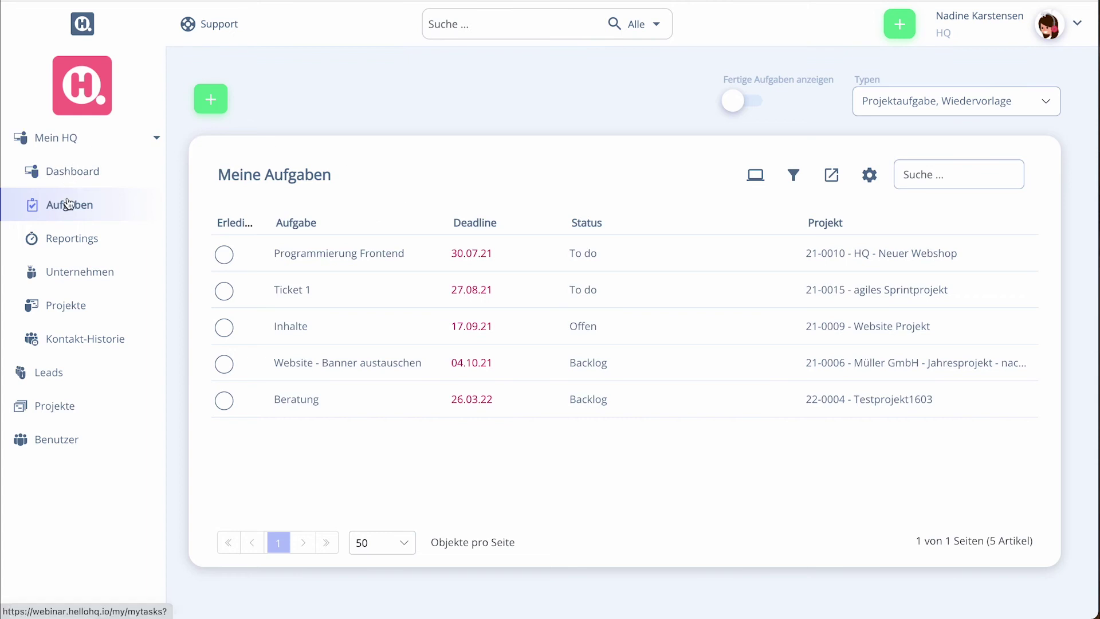
pyautogui.click(561, 258)
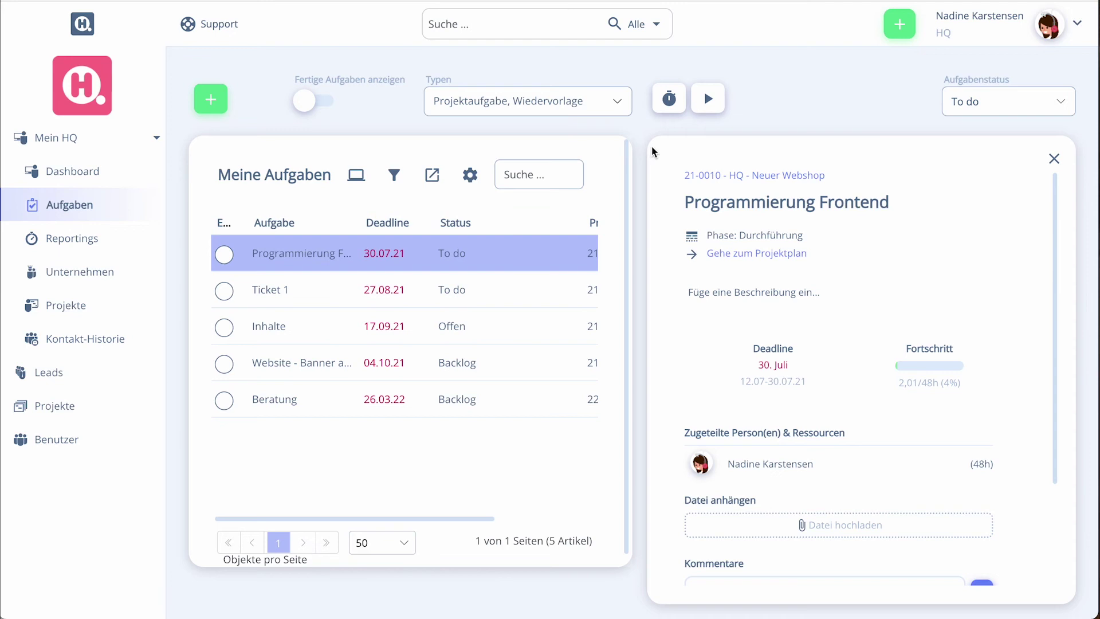
pyautogui.click(711, 101)
pyautogui.click(669, 101)
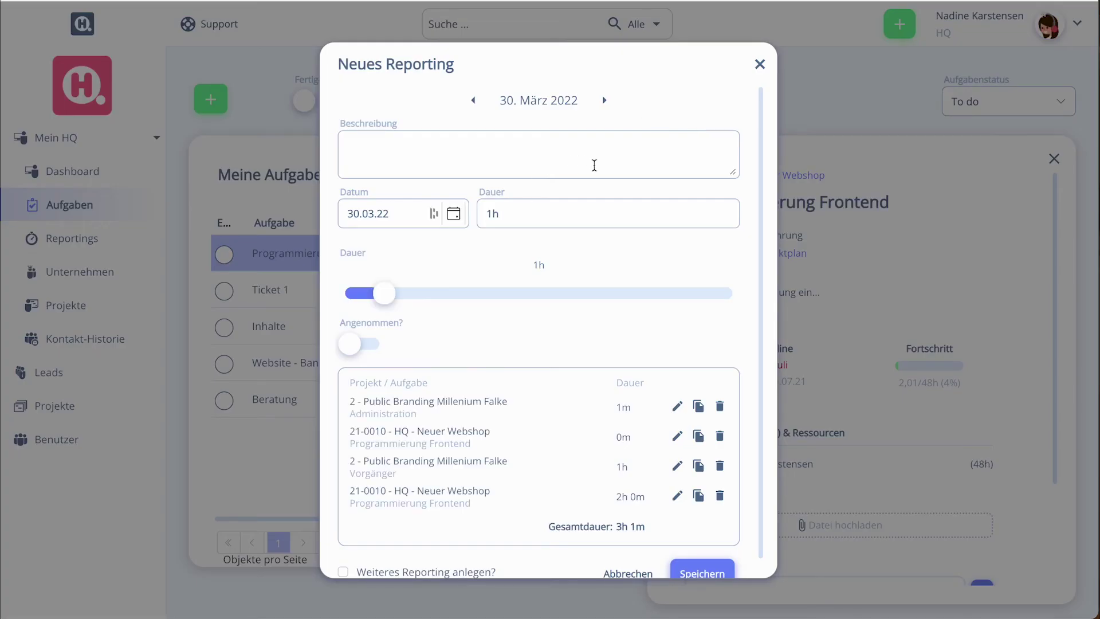
# Save the Programmierung Frontend reporting with the description 'noch einmal gebucht'
pyautogui.click(569, 166)
pyautogui.write('noch einmal gebucht')
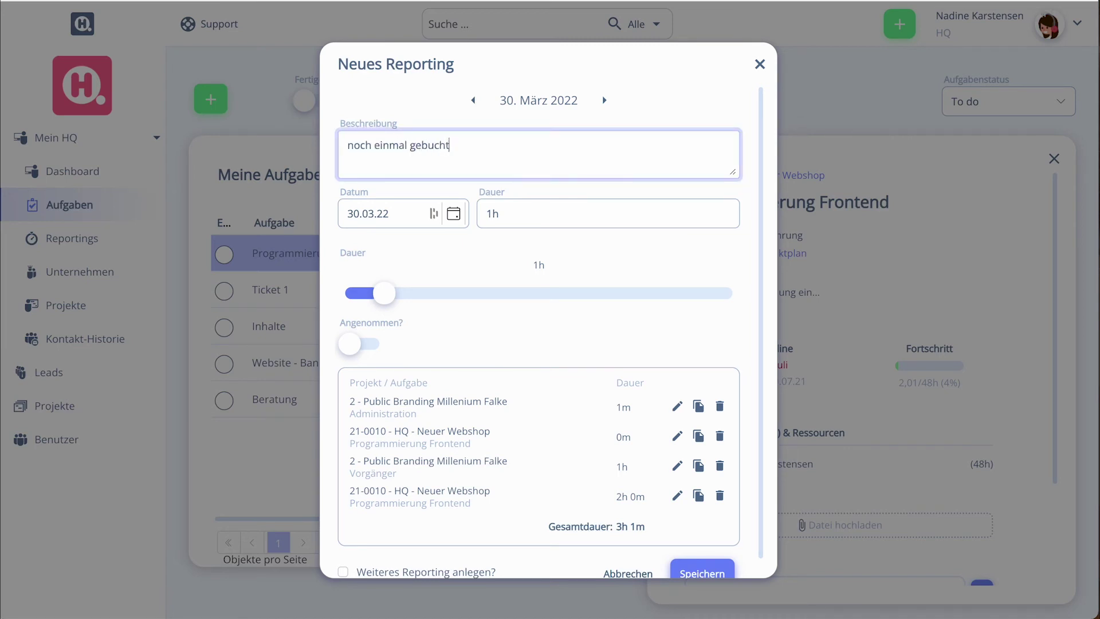
pyautogui.scroll(-1, 647, 424)
pyautogui.click(688, 557)
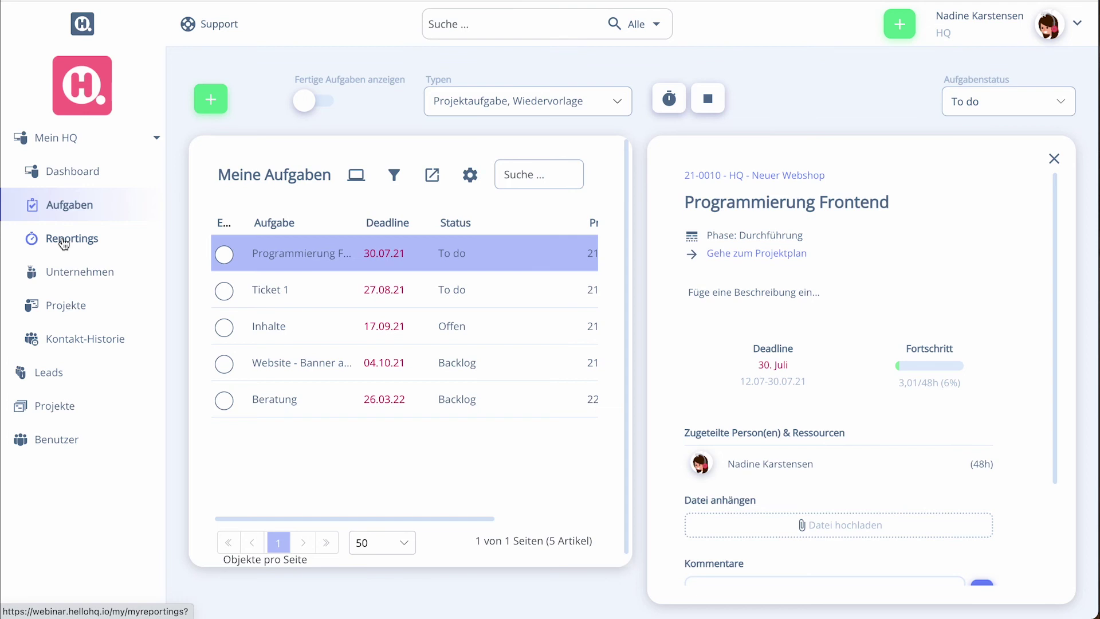
# Open Reportings under Mein HQ to see the 28.03.22 – 03.04.22 week's entries
pyautogui.click(63, 242)
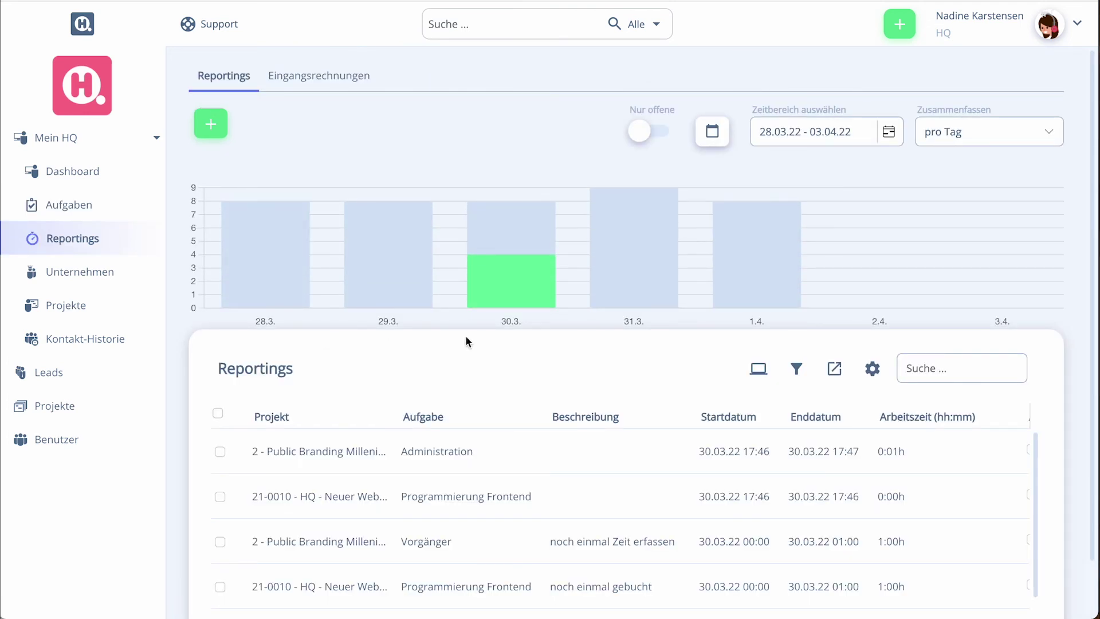
pyautogui.moveTo(491, 268)
# Add a reporting on 2 Public Branding Millenium Falke, task Vorgänger, described 'Noch ein xtes Mal buchen'
pyautogui.click(218, 136)
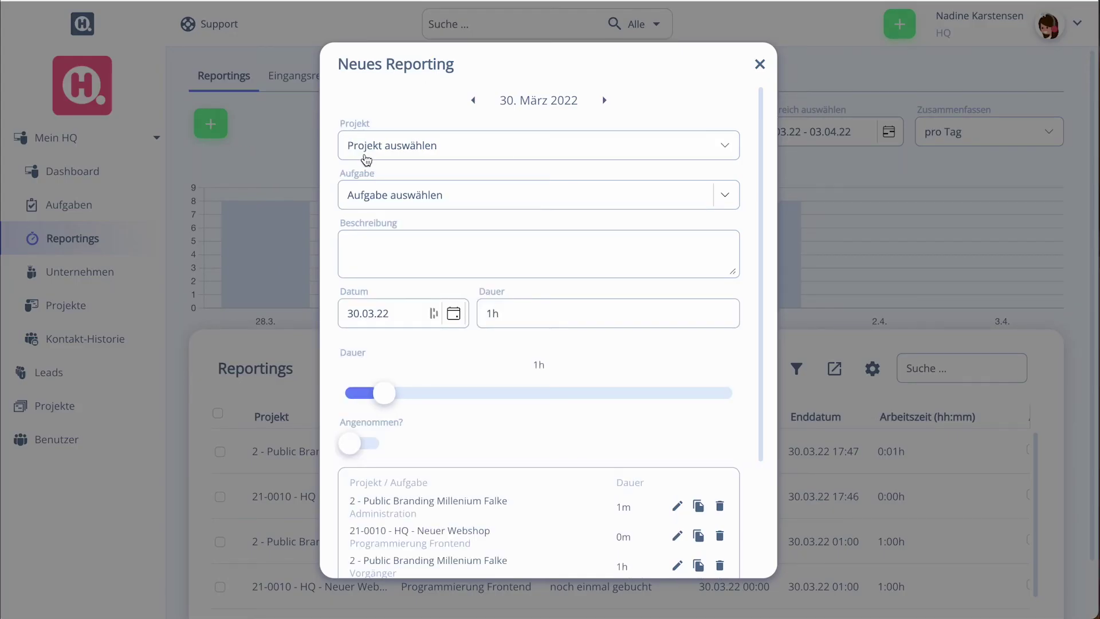
pyautogui.click(429, 148)
pyautogui.click(434, 210)
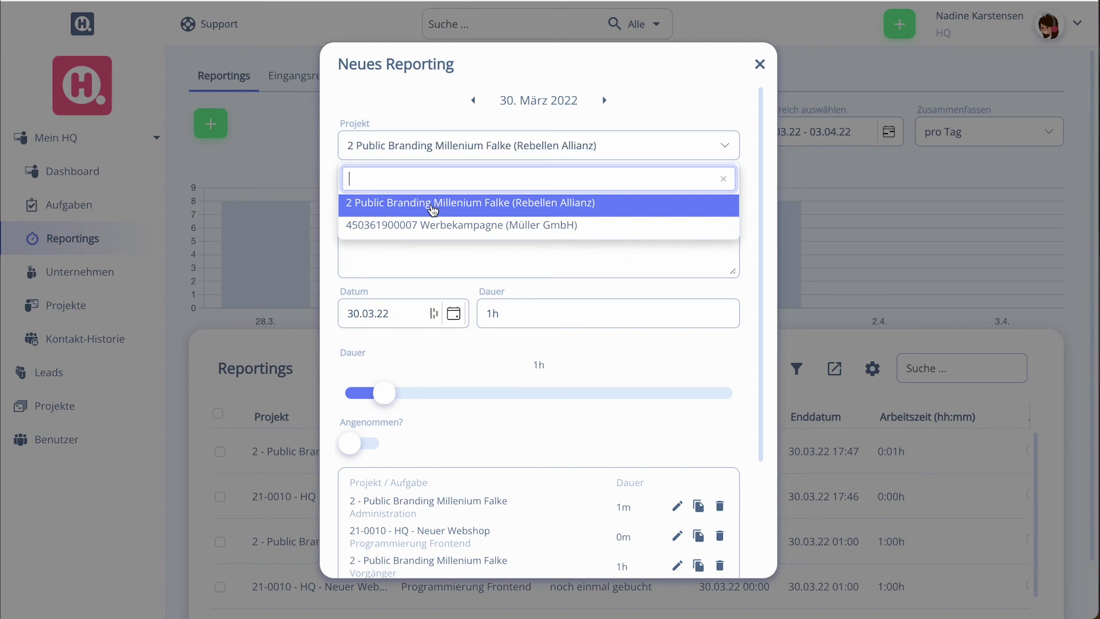
pyautogui.click(430, 202)
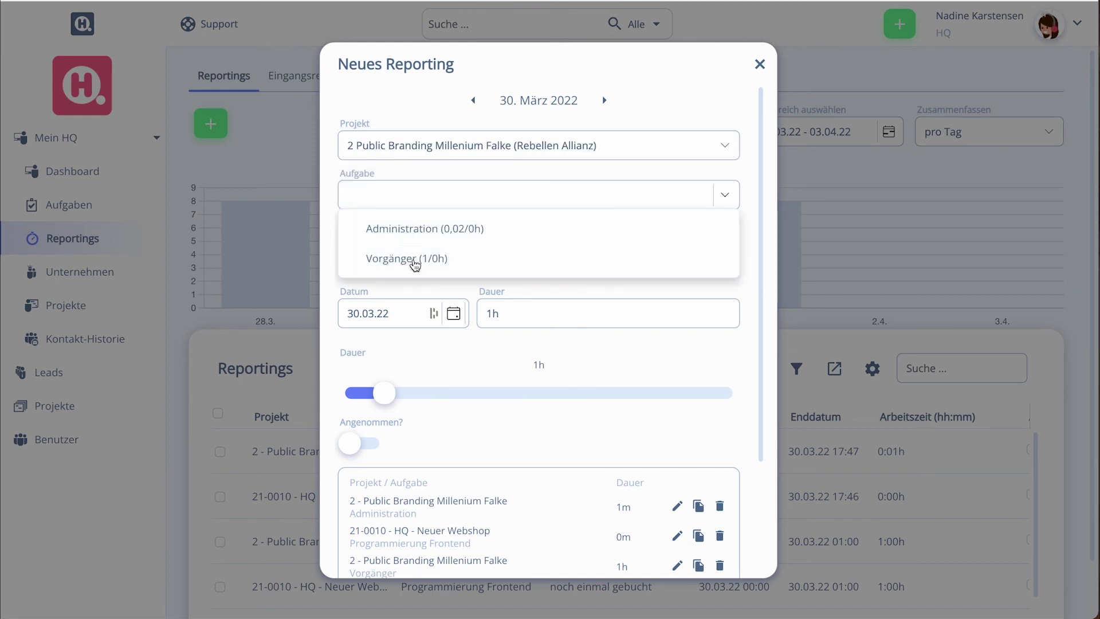
pyautogui.click(415, 262)
pyautogui.click(414, 259)
pyautogui.write('No')
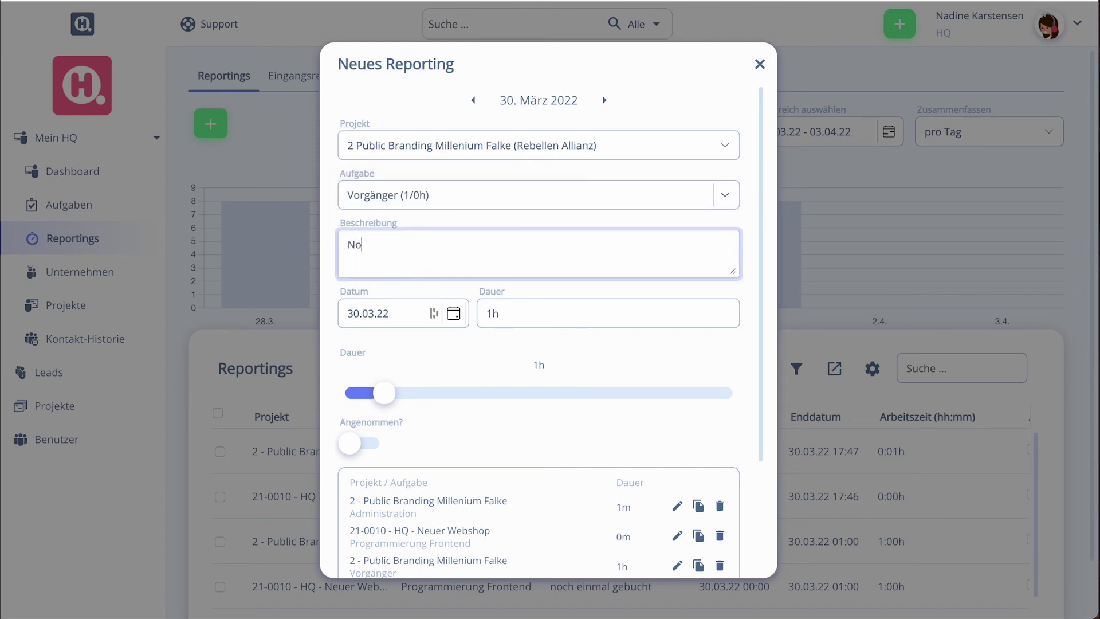
pyautogui.write('ch ein xtes Mal buchen')
pyautogui.press('Tab')
pyautogui.scroll(-3, 551, 366)
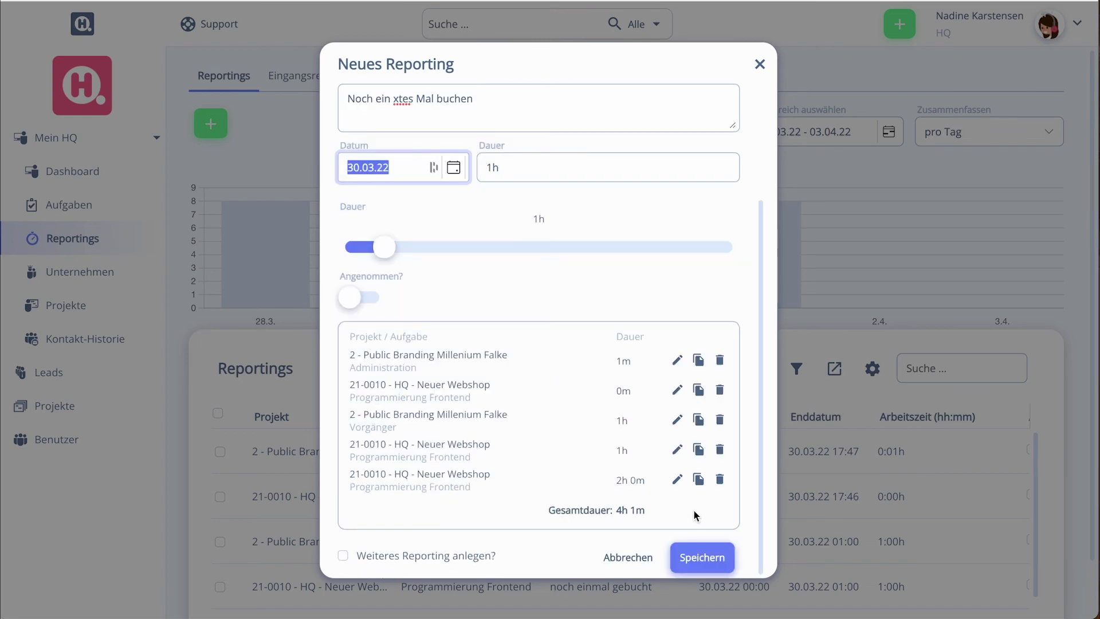
pyautogui.click(703, 558)
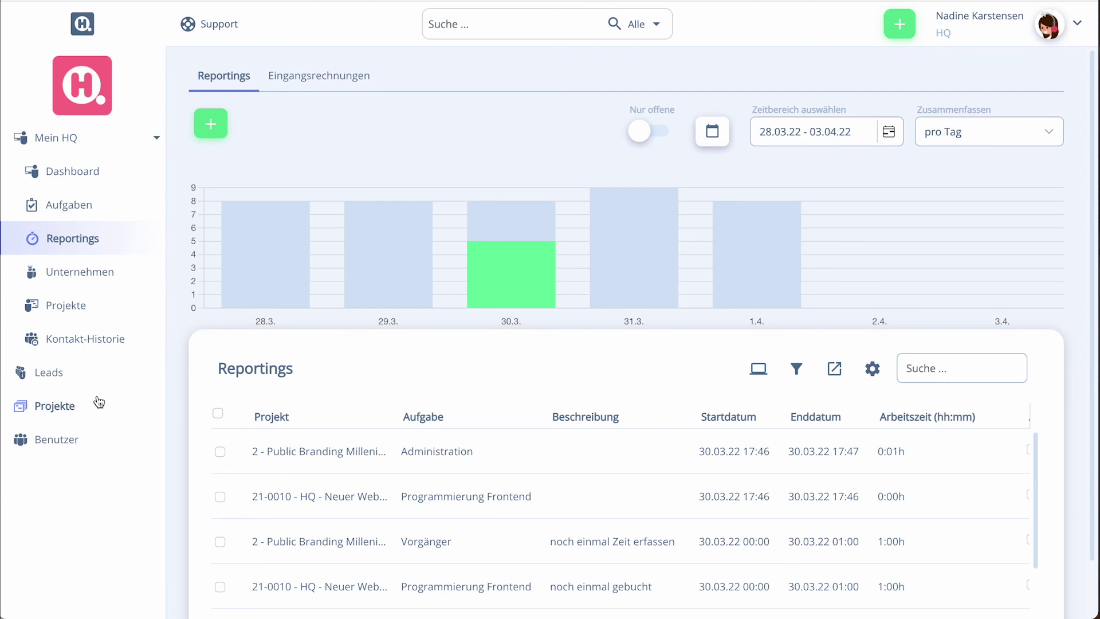
pyautogui.rightClick(36, 436)
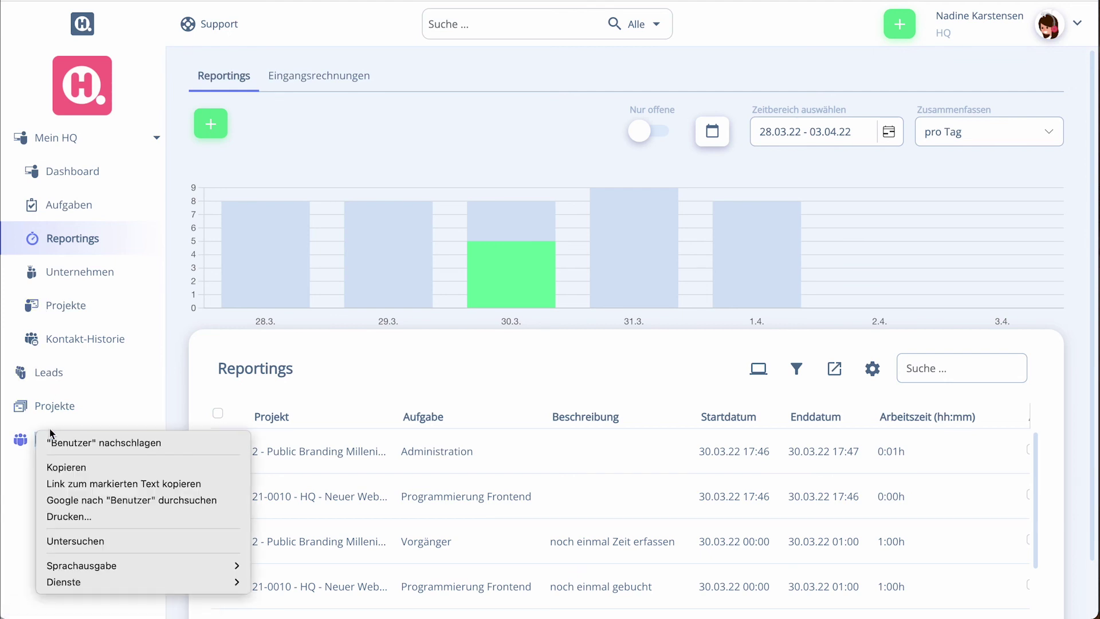
# Open the Urlaub planner via Benutzer, collapse Backend Entwicklung, and start an Urlaubsantrag
pyautogui.click(50, 433)
pyautogui.click(43, 438)
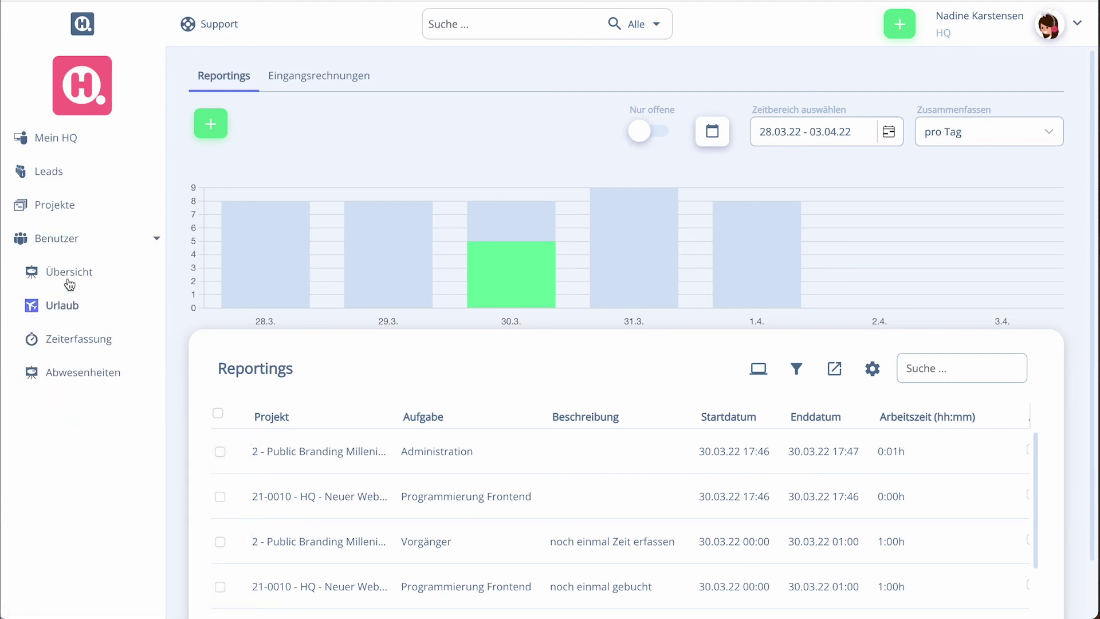
pyautogui.click(68, 302)
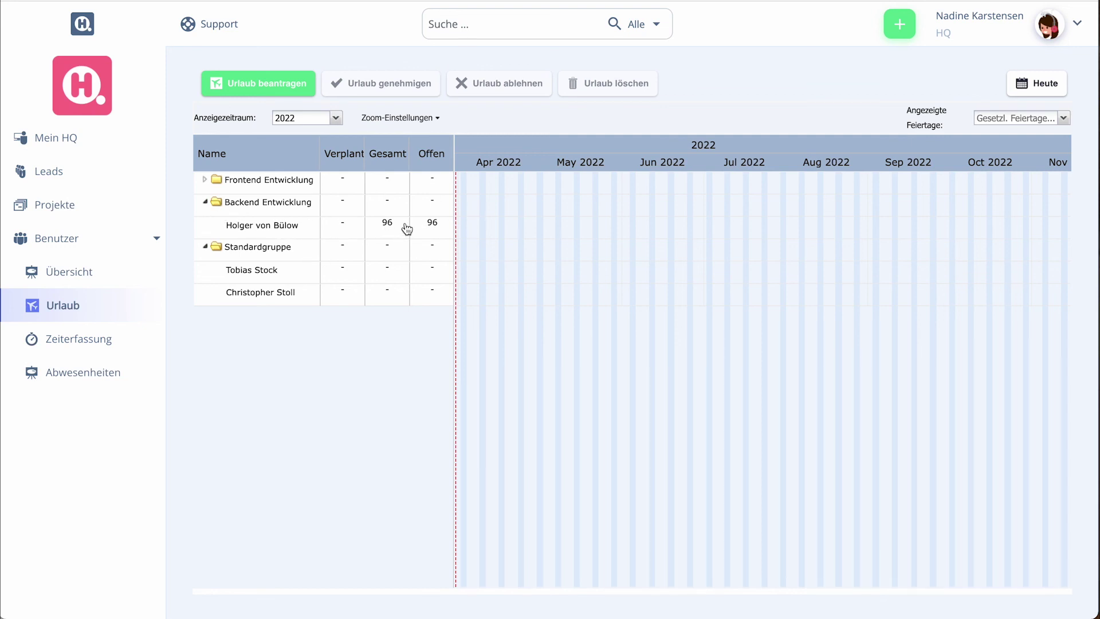
pyautogui.click(204, 202)
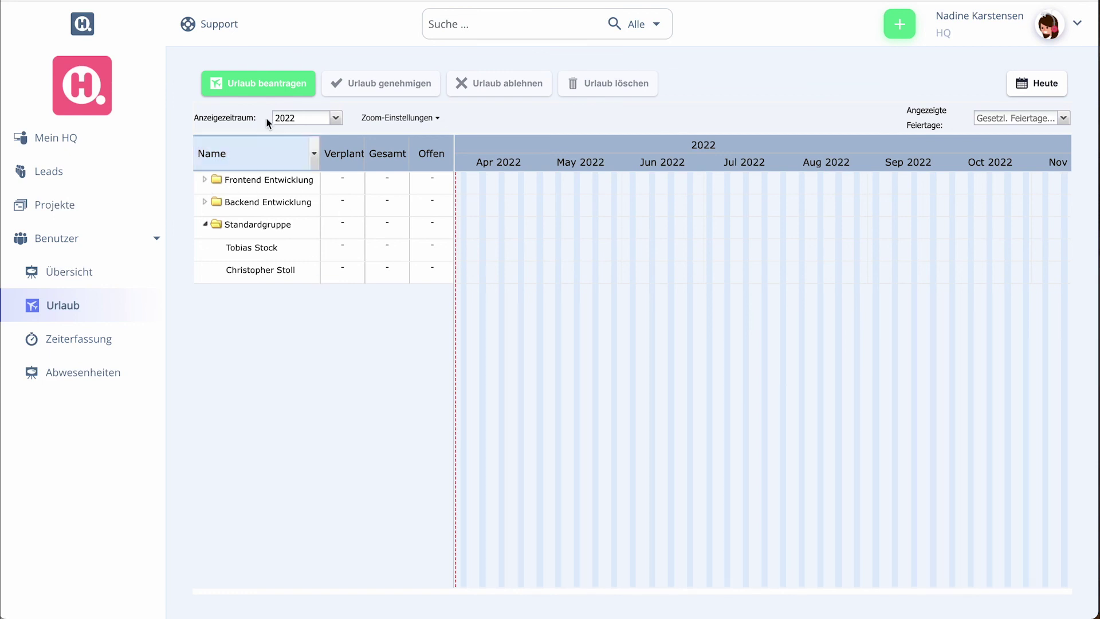
pyautogui.click(244, 81)
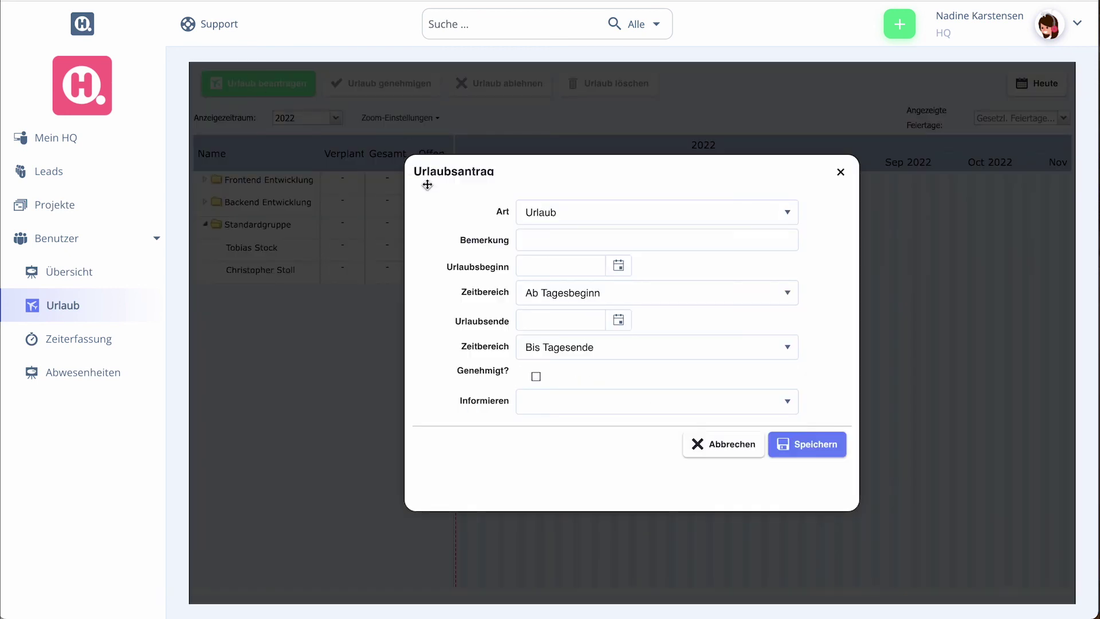
pyautogui.click(585, 266)
# Set the vacation period from 01.04.2022 to 30.04.2022
pyautogui.click(624, 269)
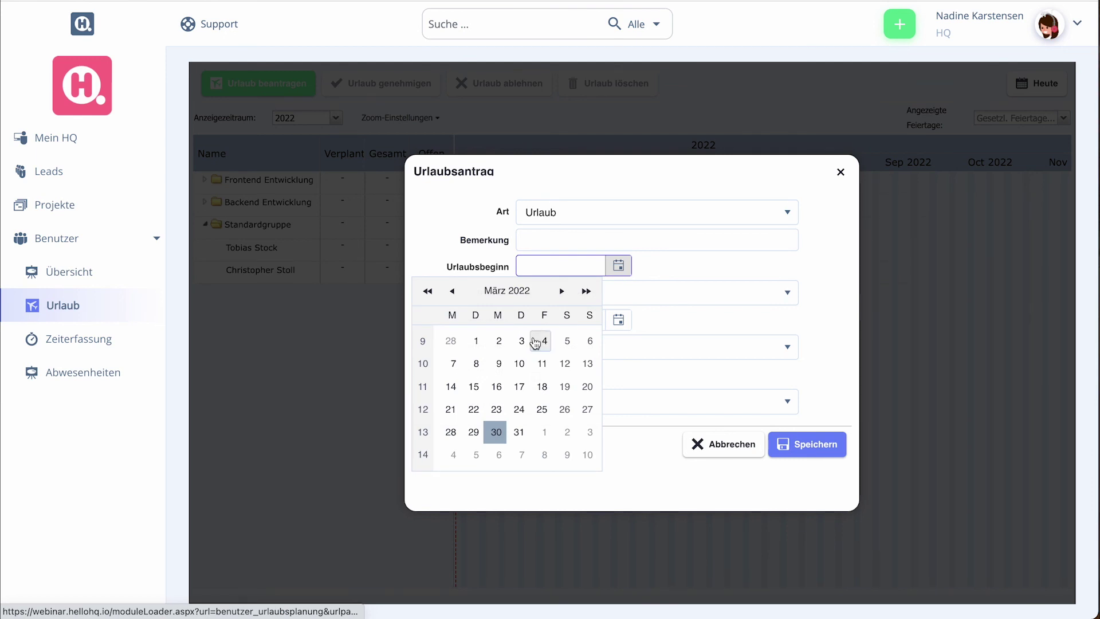
pyautogui.click(560, 292)
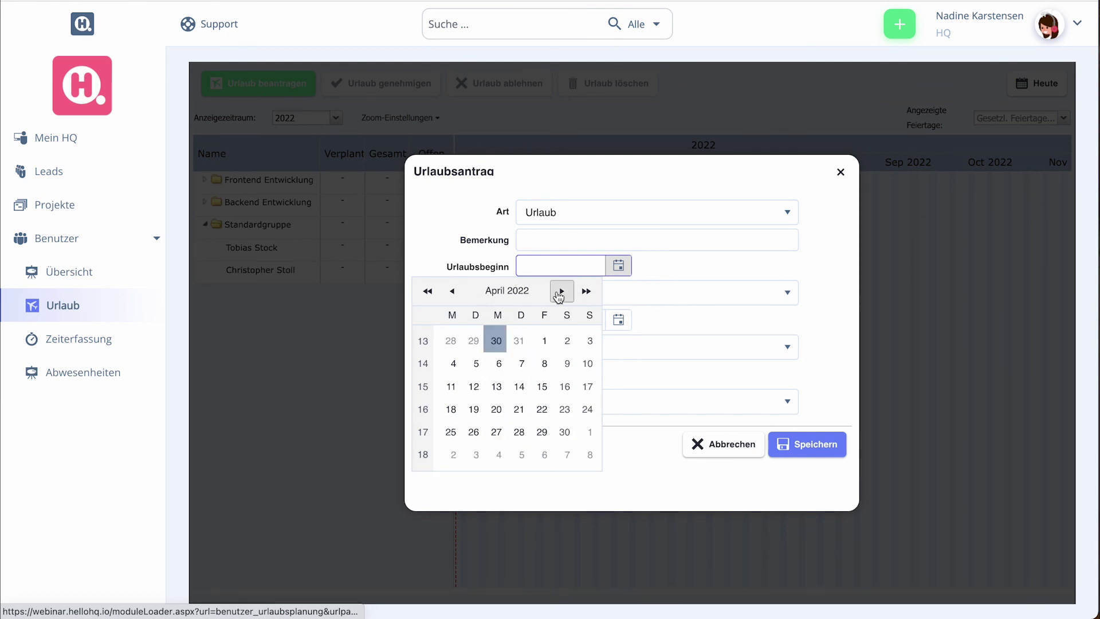
pyautogui.click(544, 341)
pyautogui.click(618, 320)
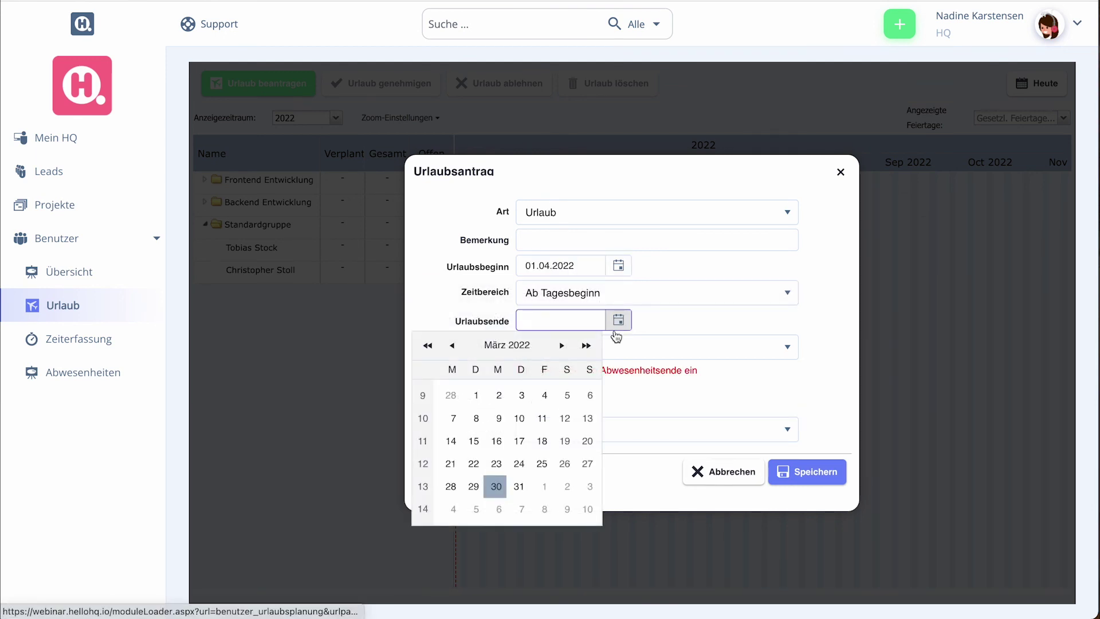
pyautogui.click(561, 345)
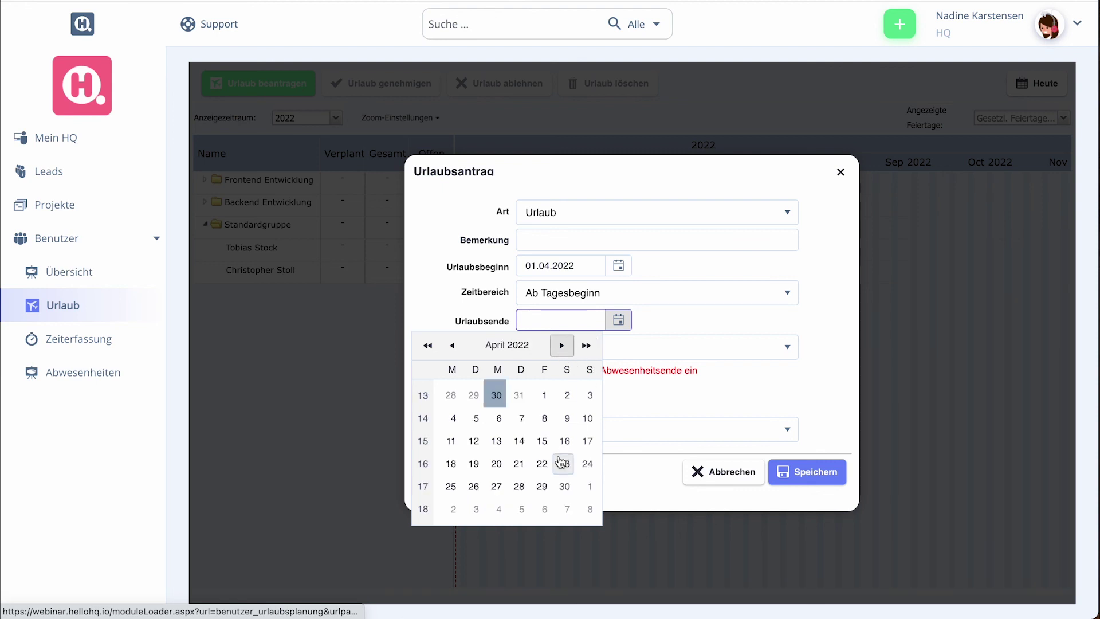
pyautogui.click(563, 487)
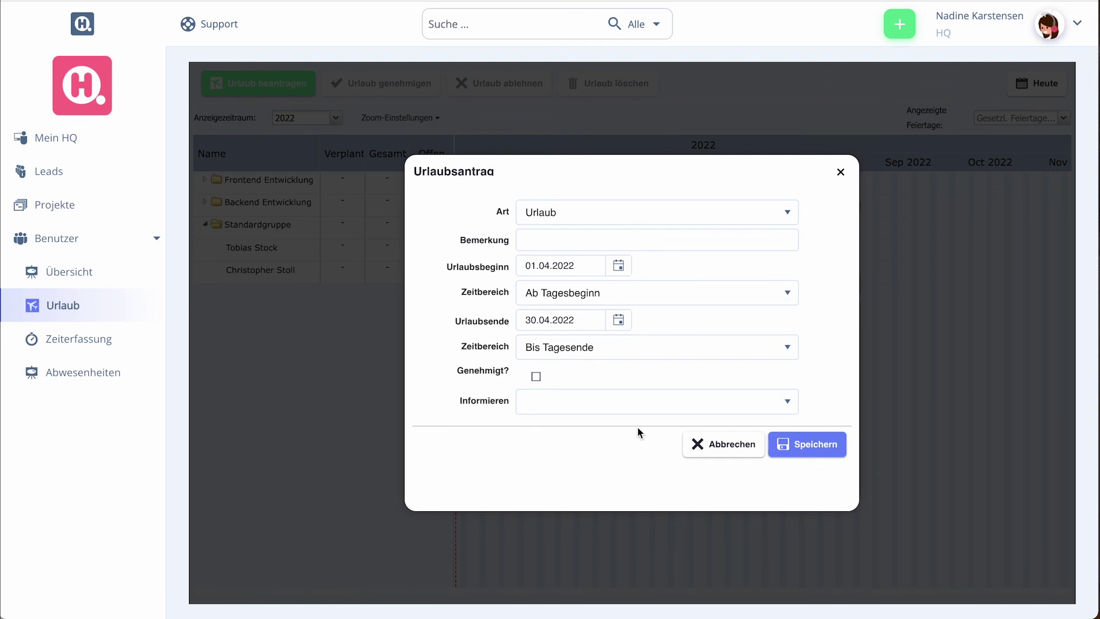
# Tick one colleague under Informieren and save the vacation request
pyautogui.click(733, 400)
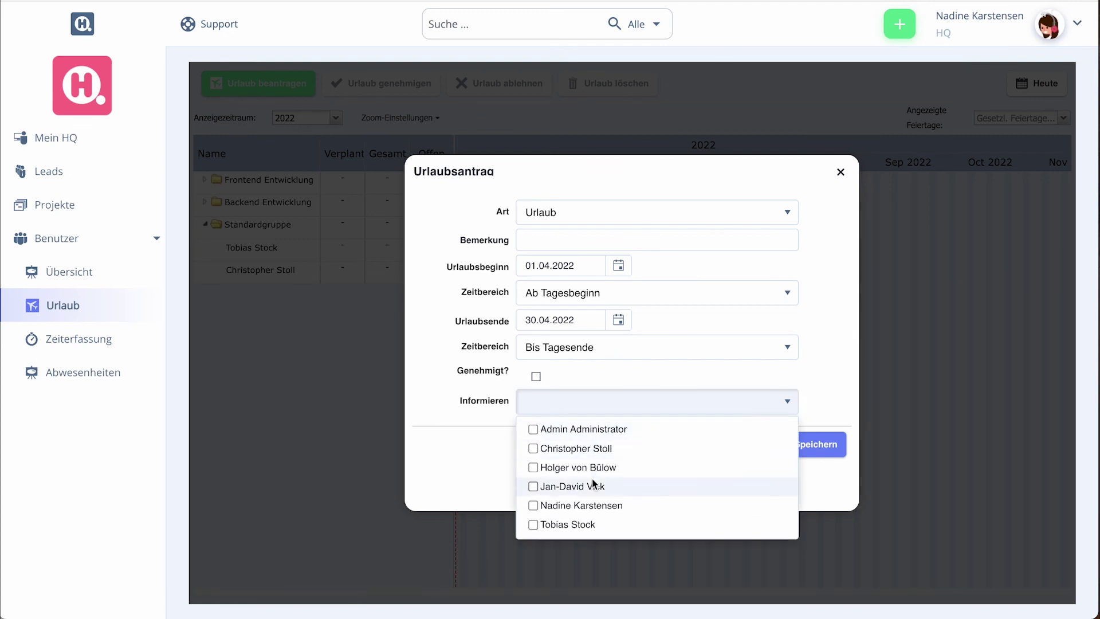
pyautogui.click(532, 524)
pyautogui.click(482, 445)
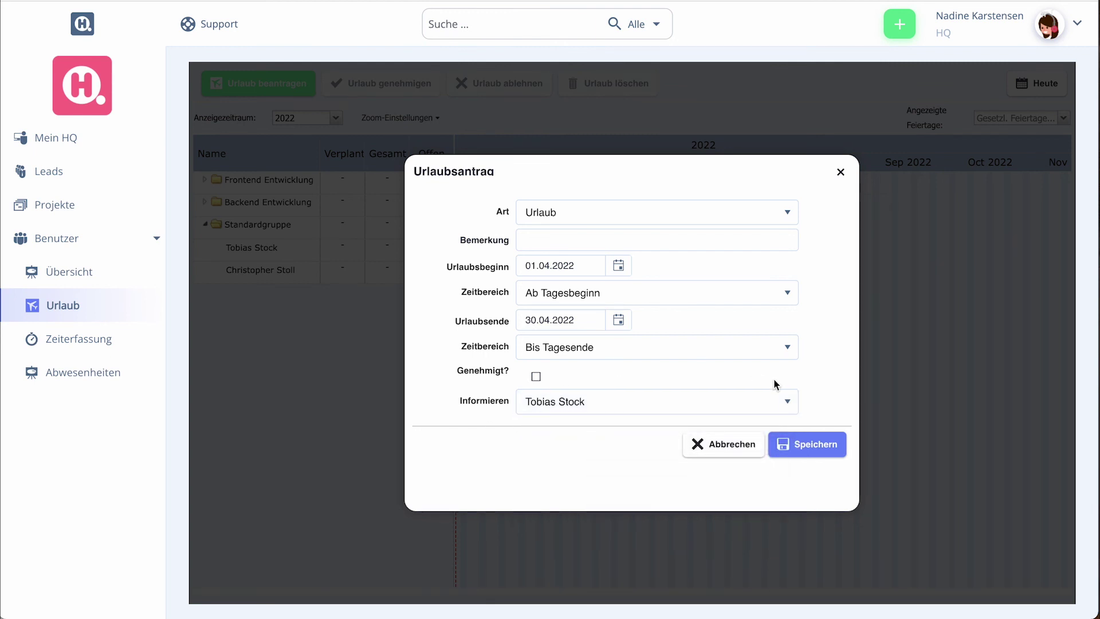
pyautogui.click(822, 446)
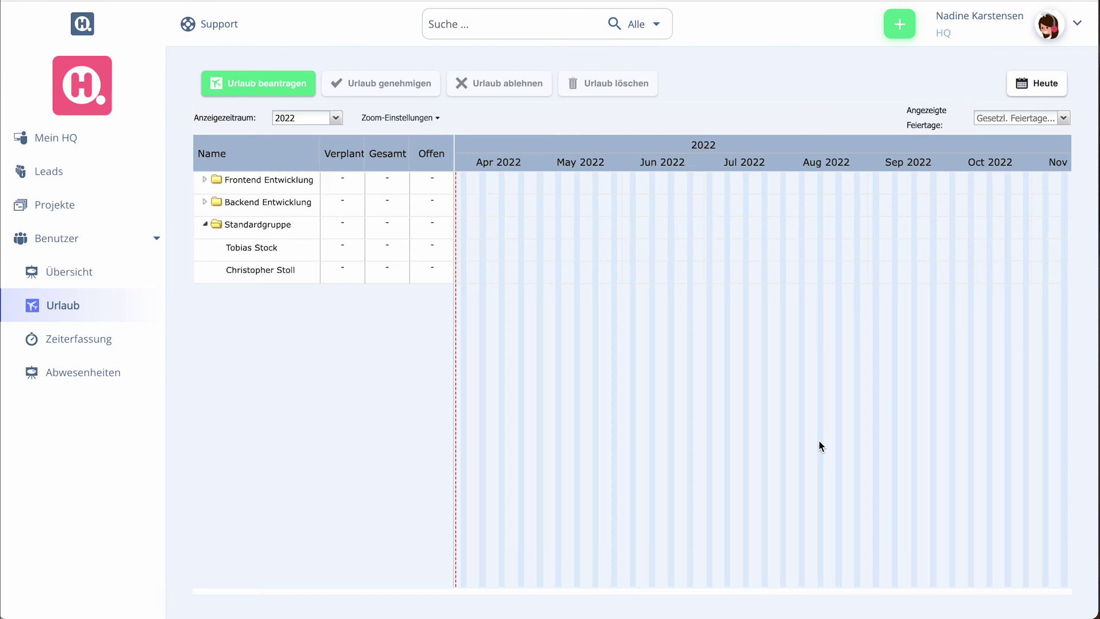
# Expand Frontend Entwicklung and check the pending 01.04–30.04 vacation bar's tooltip (77 total, 77 open)
pyautogui.click(205, 180)
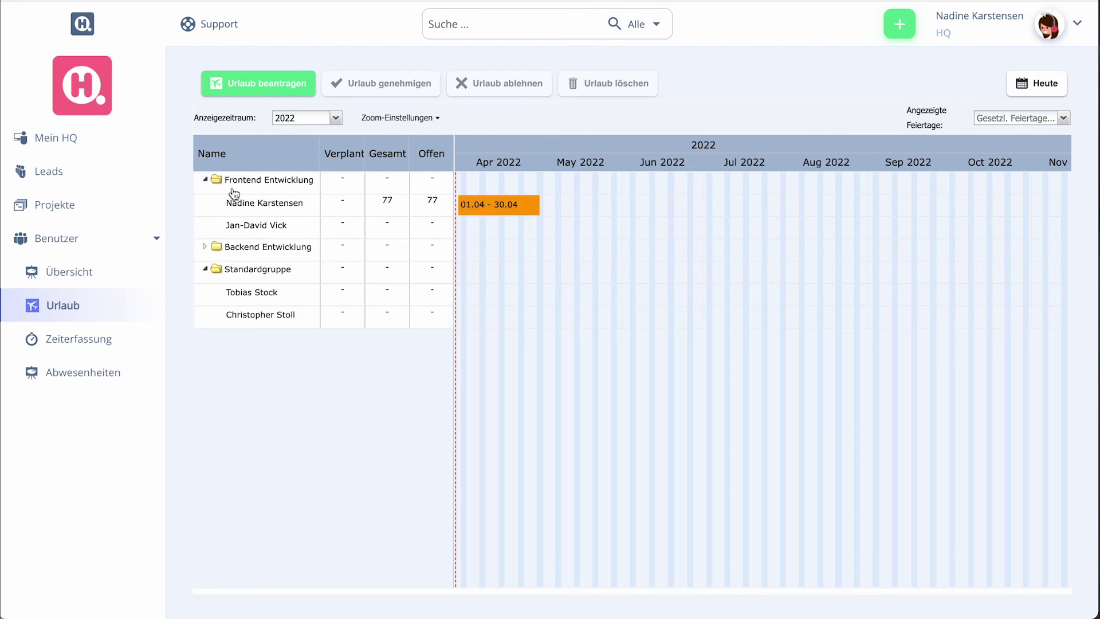
pyautogui.hscroll(-1, 576, 215)
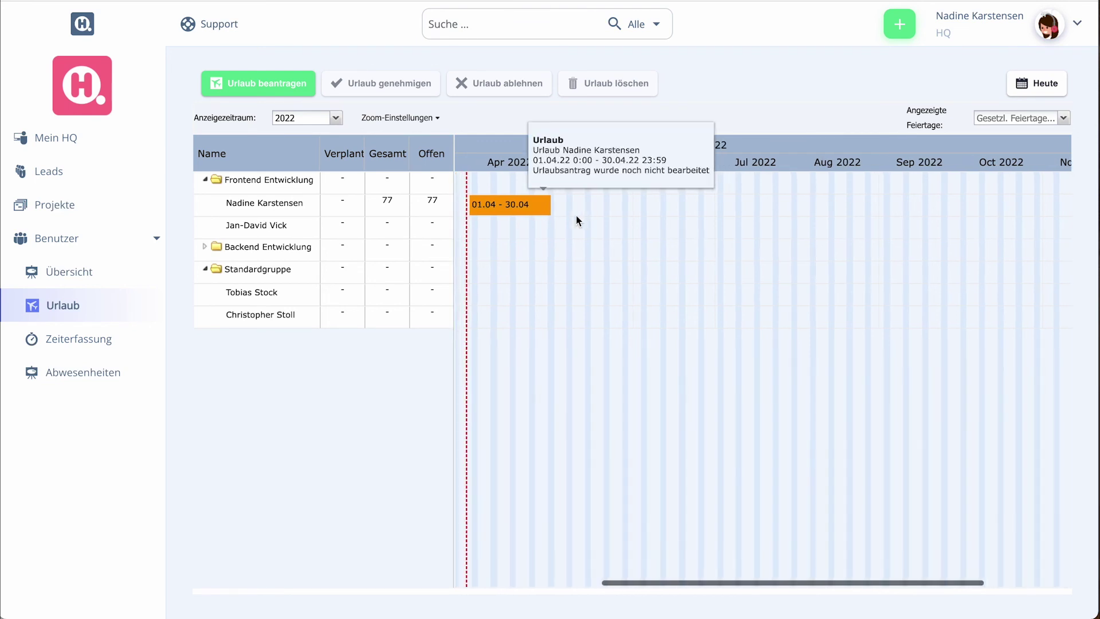
pyautogui.moveTo(527, 215)
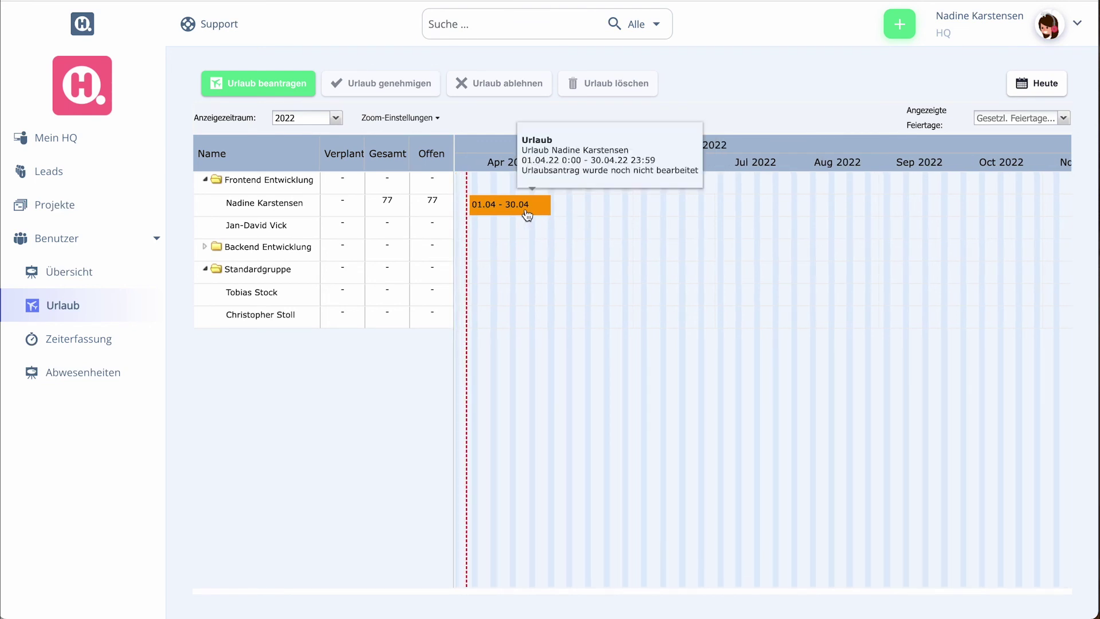